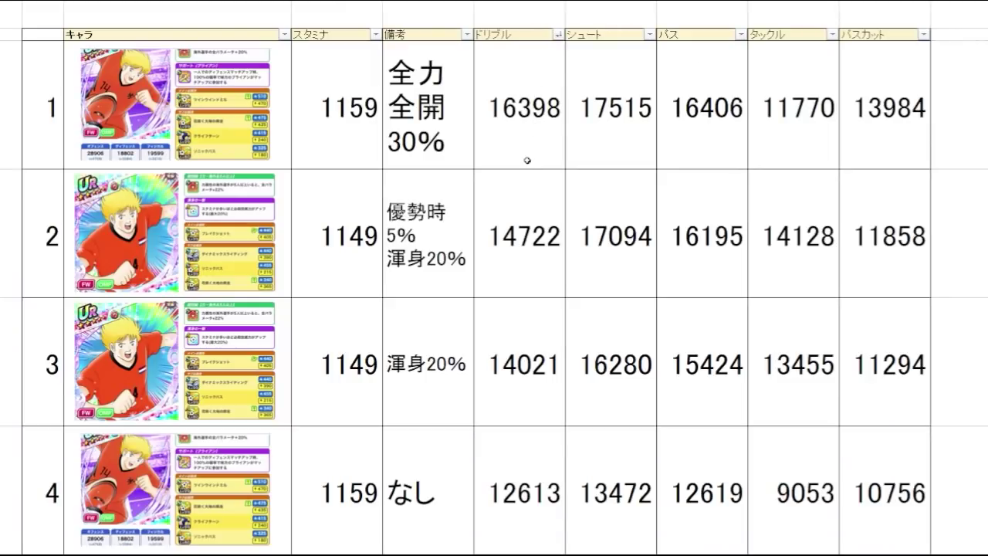
# - Compare the ドリブル values of ranks 1 to 3, highlighting the matching character rows with their スタミナ and 備考 cells
pyautogui.moveTo(527, 149); pyautogui.dragTo(528, 365)
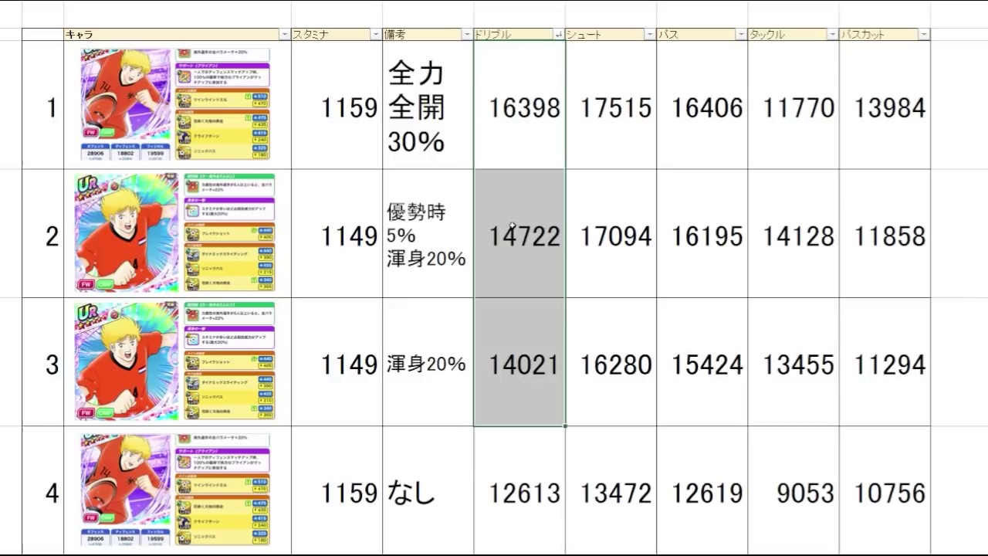
pyautogui.moveTo(539, 139); pyautogui.dragTo(242, 135)
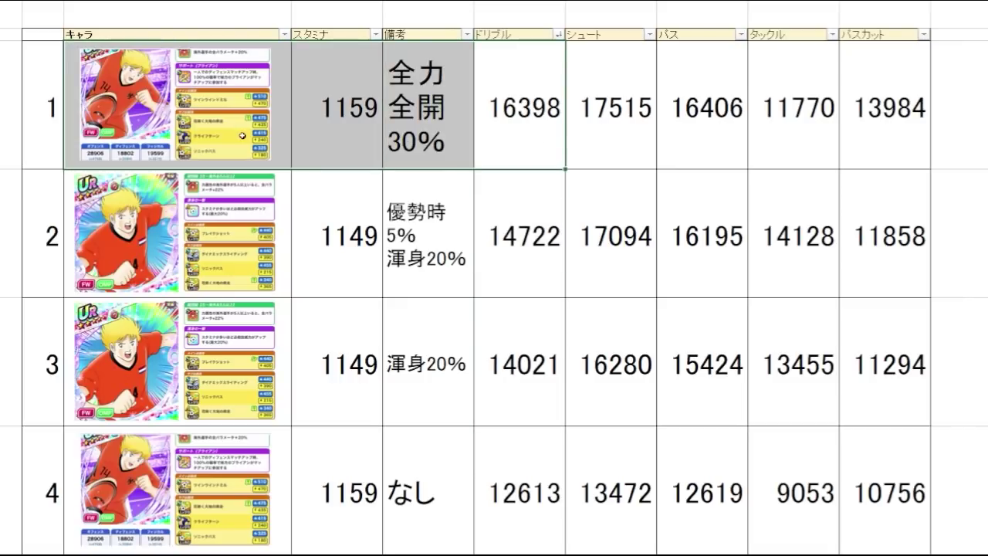
pyautogui.moveTo(534, 145); pyautogui.dragTo(261, 150)
pyautogui.click(519, 143)
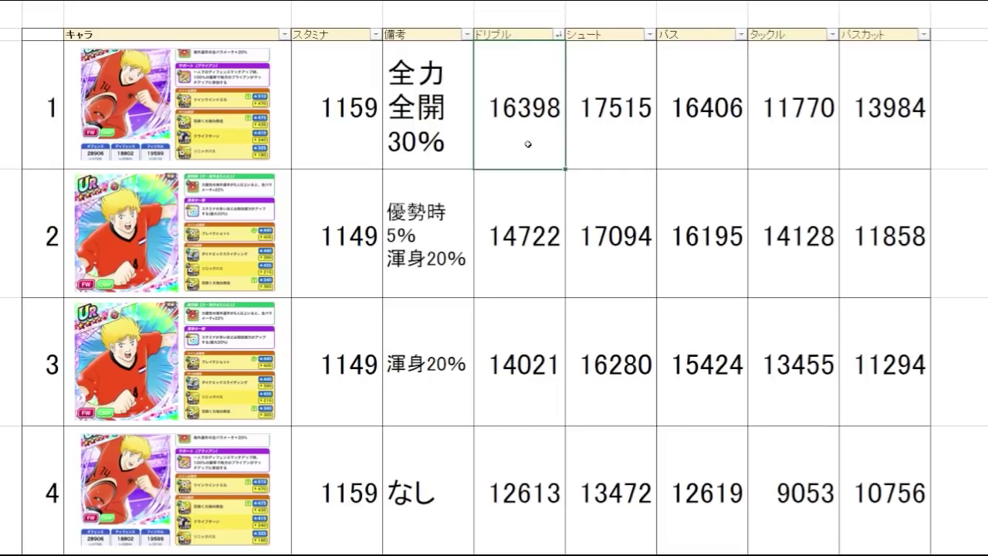
pyautogui.moveTo(535, 112); pyautogui.dragTo(530, 368)
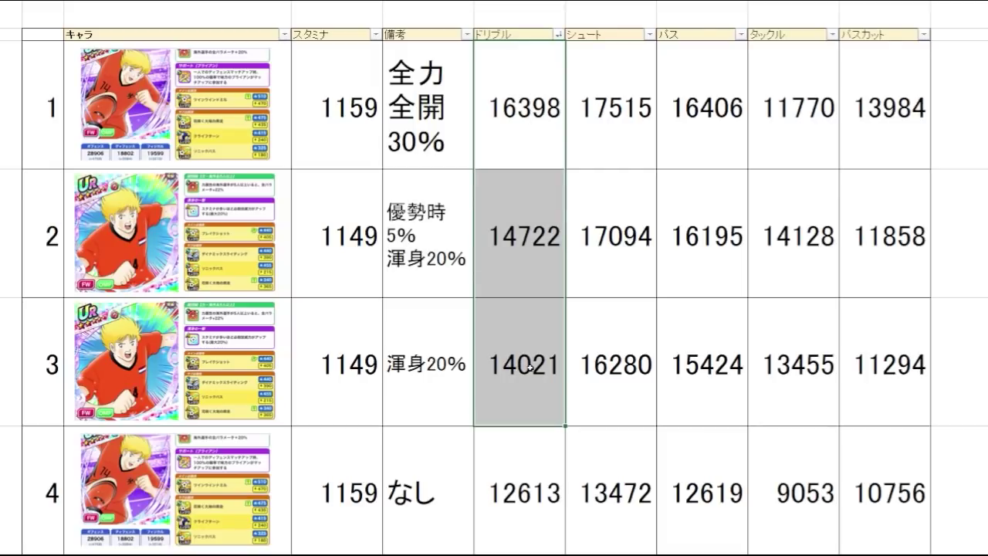
pyautogui.moveTo(525, 141); pyautogui.dragTo(299, 142)
pyautogui.click(423, 139)
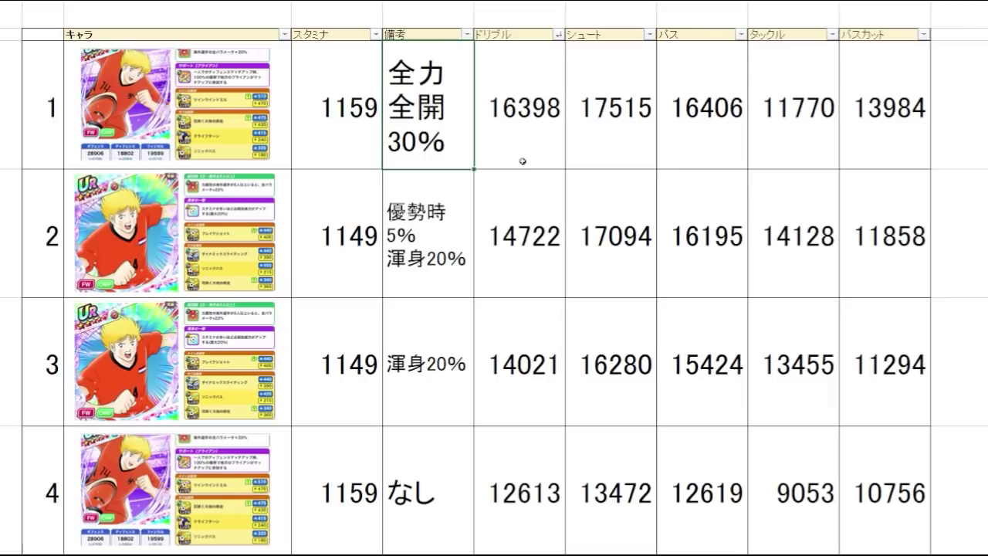
pyautogui.moveTo(528, 281); pyautogui.dragTo(525, 421)
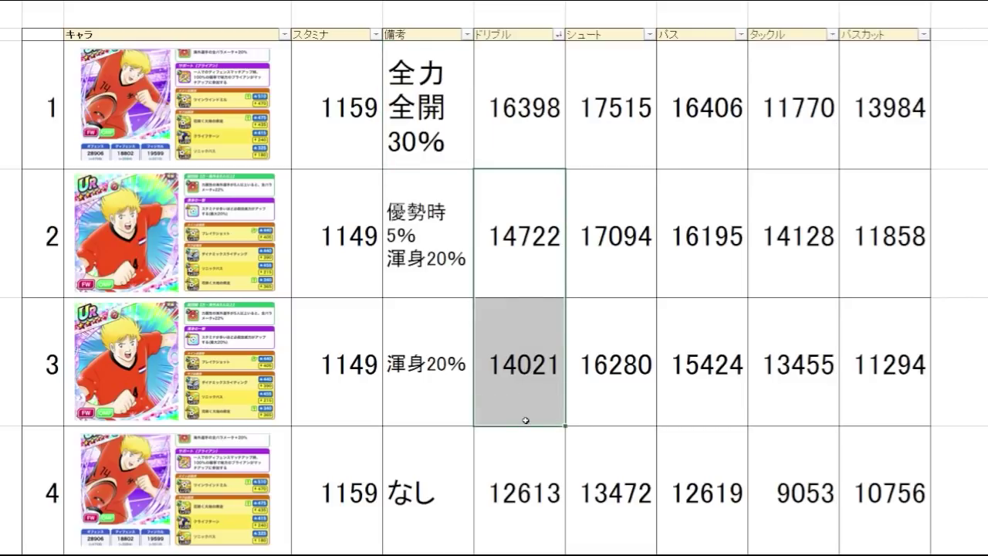
pyautogui.moveTo(538, 66)
pyautogui.mouseDown()
pyautogui.moveTo(517, 355)
pyautogui.moveTo(525, 373)
pyautogui.mouseUp()
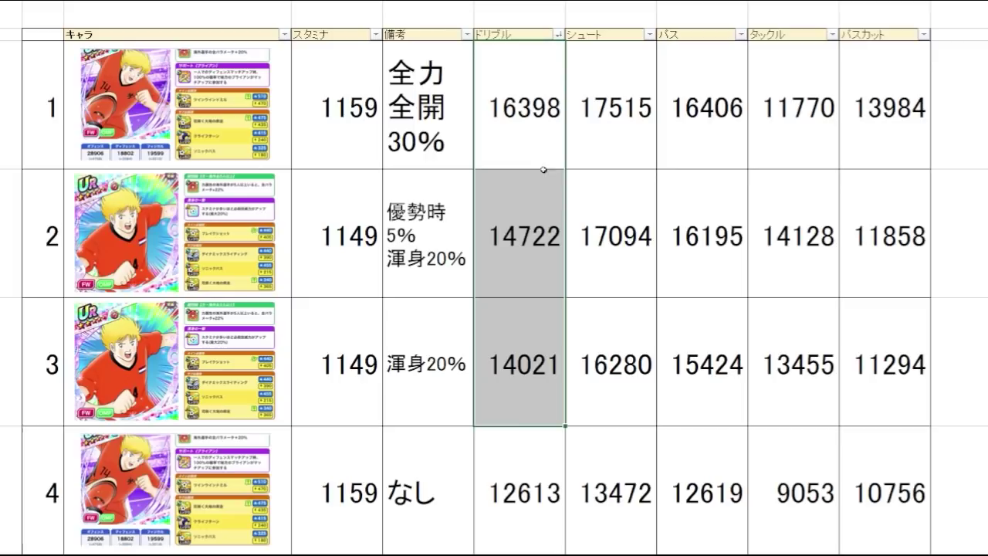
pyautogui.moveTo(529, 386)
pyautogui.mouseDown()
pyautogui.moveTo(523, 410)
pyautogui.moveTo(278, 398)
pyautogui.mouseUp()
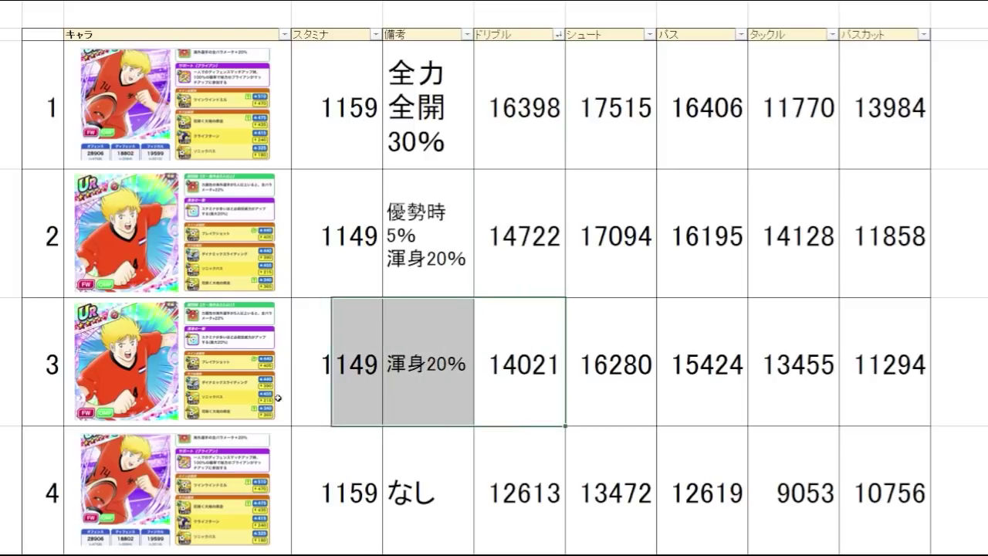
pyautogui.moveTo(528, 138)
pyautogui.mouseDown()
pyautogui.moveTo(421, 108)
pyautogui.moveTo(120, 134)
pyautogui.mouseUp()
# - Compare the ドリブル value of rank 1 with that of rank 3
pyautogui.click(514, 124)
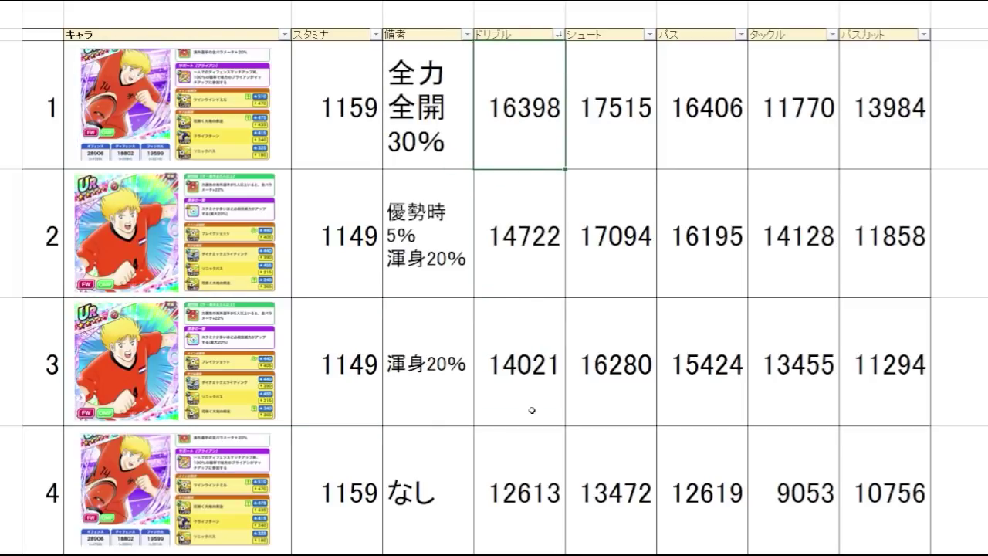
pyautogui.keyDown('ctrl'); pyautogui.click(532, 377); pyautogui.keyUp('ctrl')
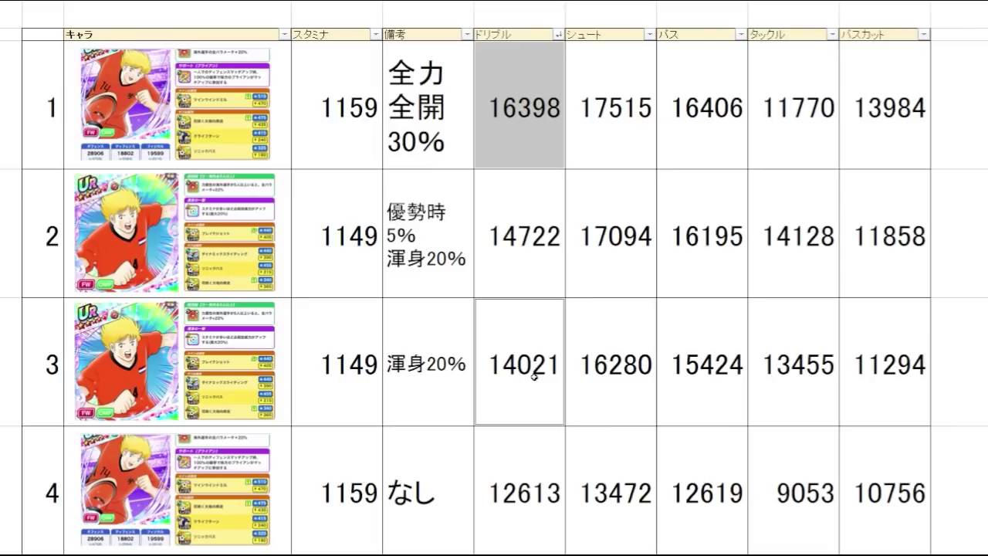
pyautogui.click(521, 140)
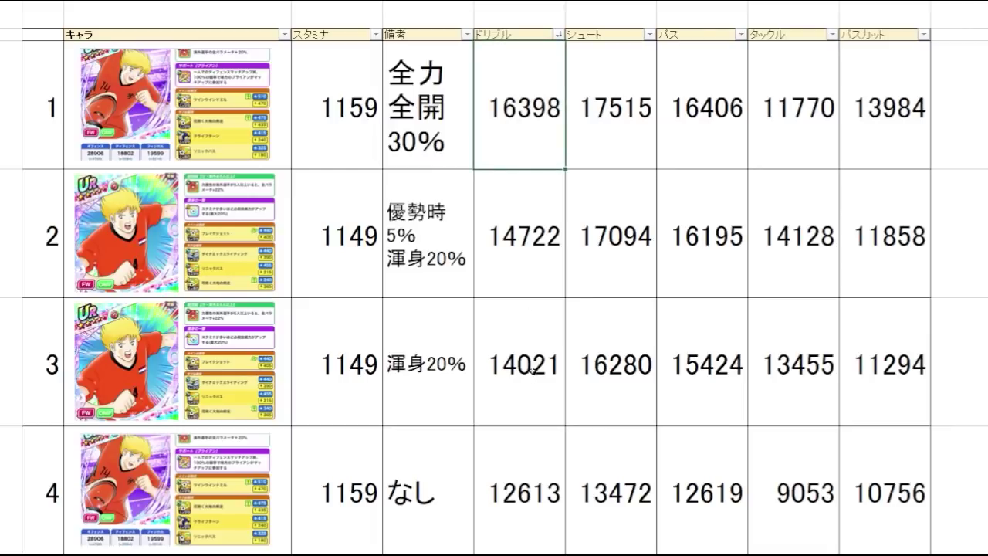
pyautogui.click(533, 371)
pyautogui.click(526, 163)
pyautogui.click(525, 380)
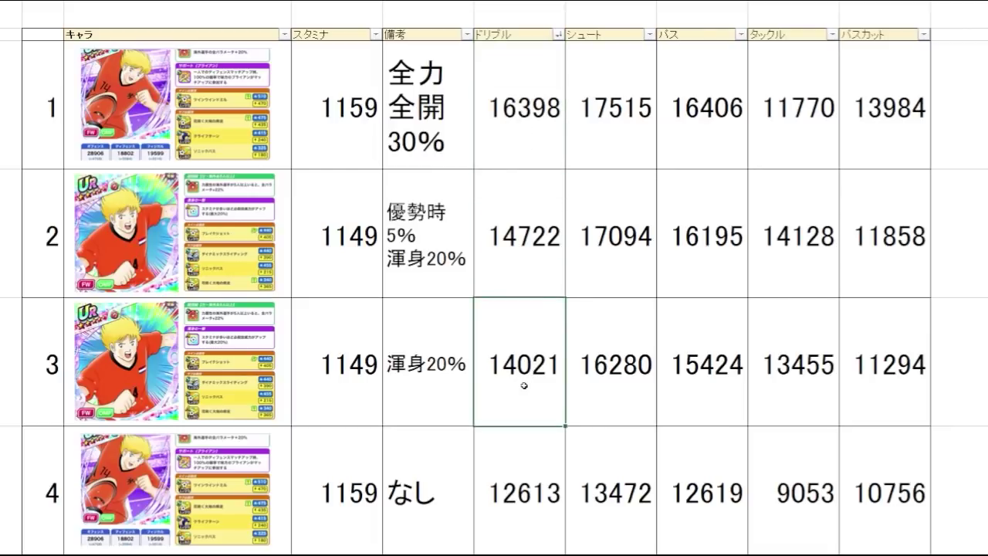
# - Compare the ドリブル values of ranks 1 and 2, highlighting the rank 1 row back to its character card
pyautogui.click(531, 232)
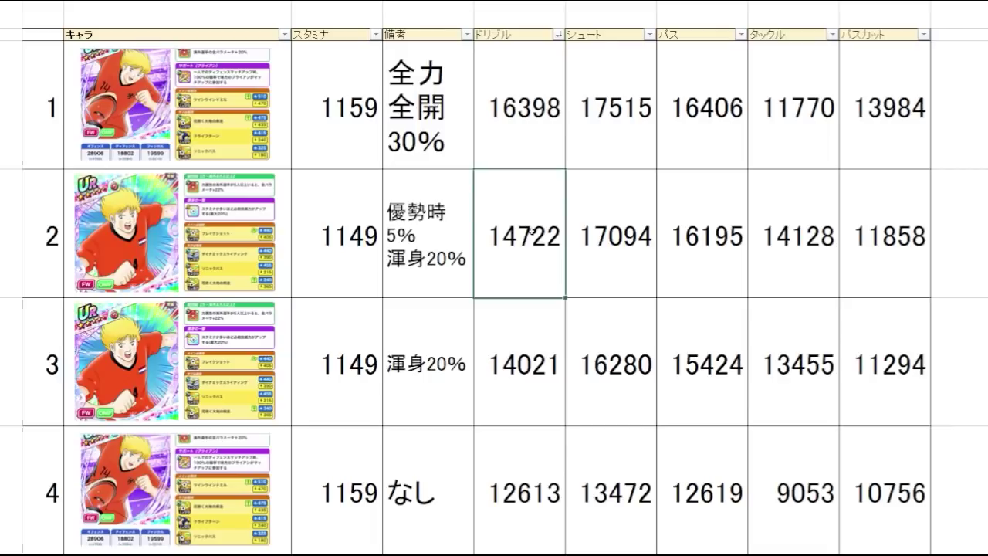
pyautogui.click(532, 138)
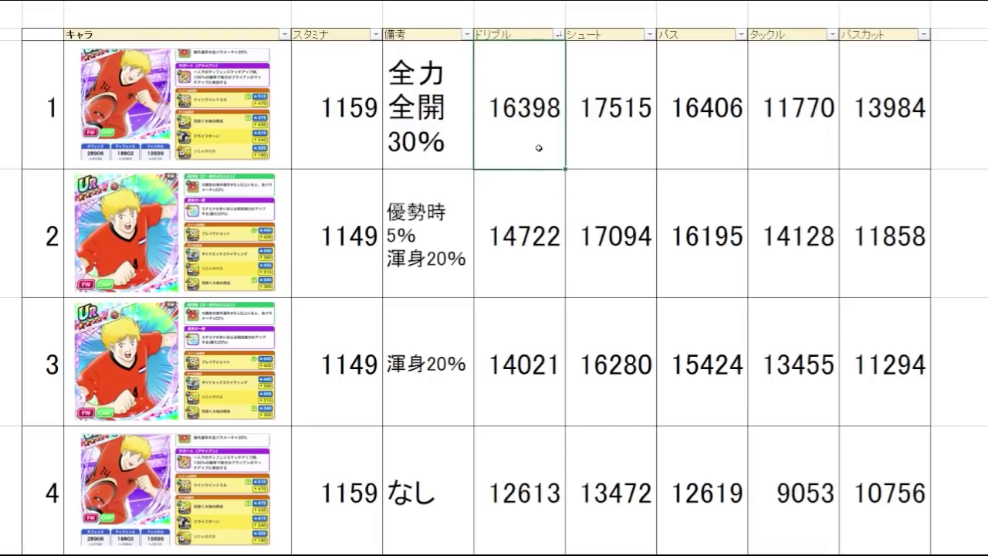
pyautogui.moveTo(538, 148); pyautogui.dragTo(532, 218)
pyautogui.click(534, 144)
pyautogui.moveTo(534, 144); pyautogui.dragTo(522, 235)
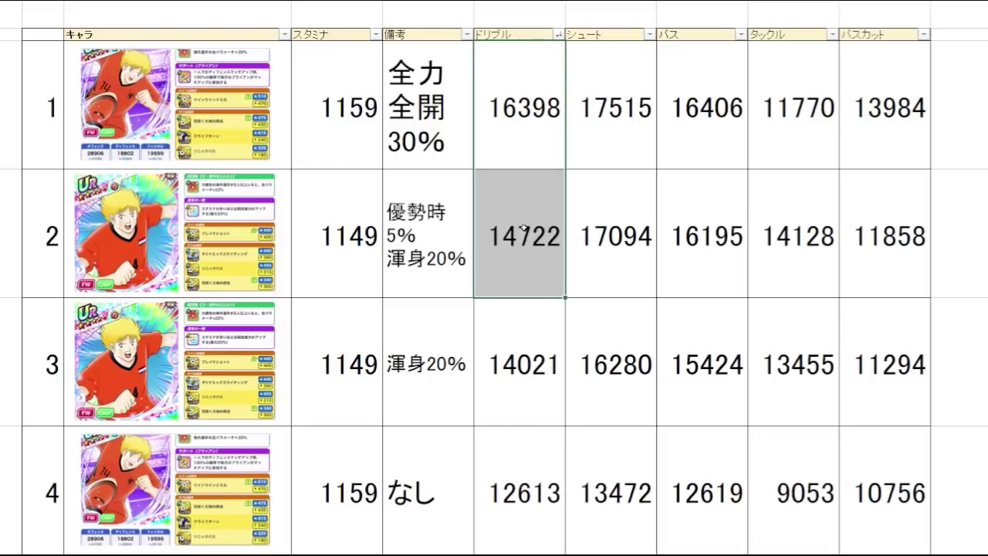
pyautogui.click(516, 140)
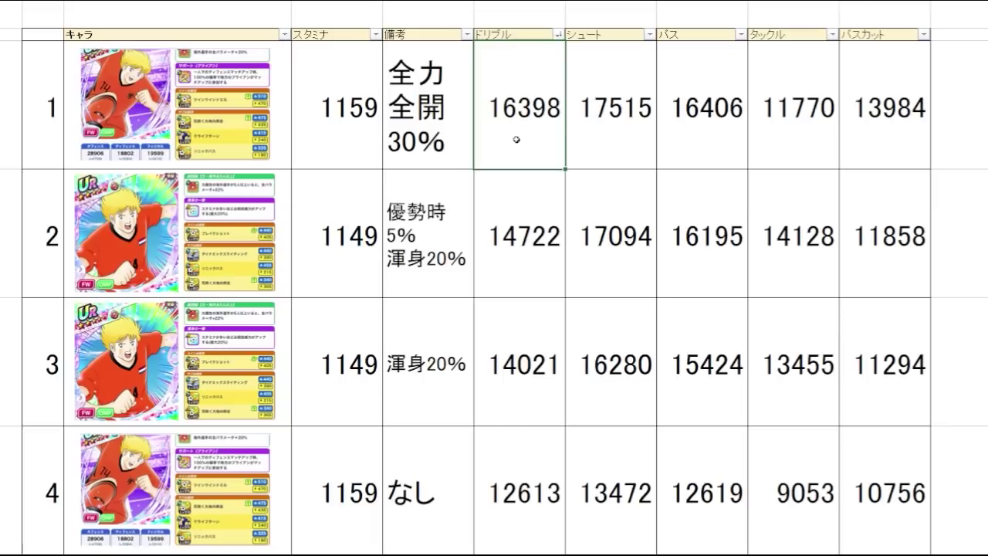
pyautogui.moveTo(521, 157); pyautogui.dragTo(247, 153)
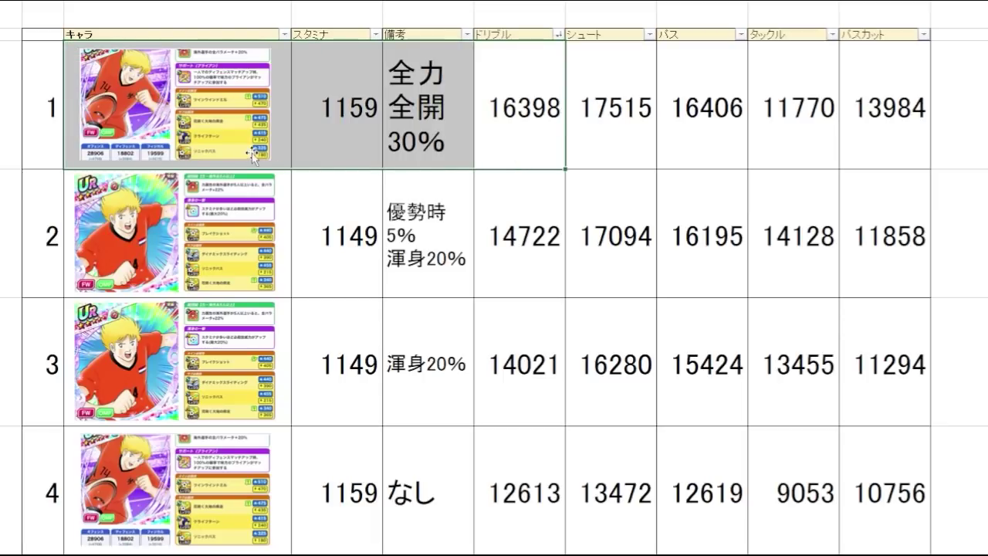
pyautogui.click(506, 251)
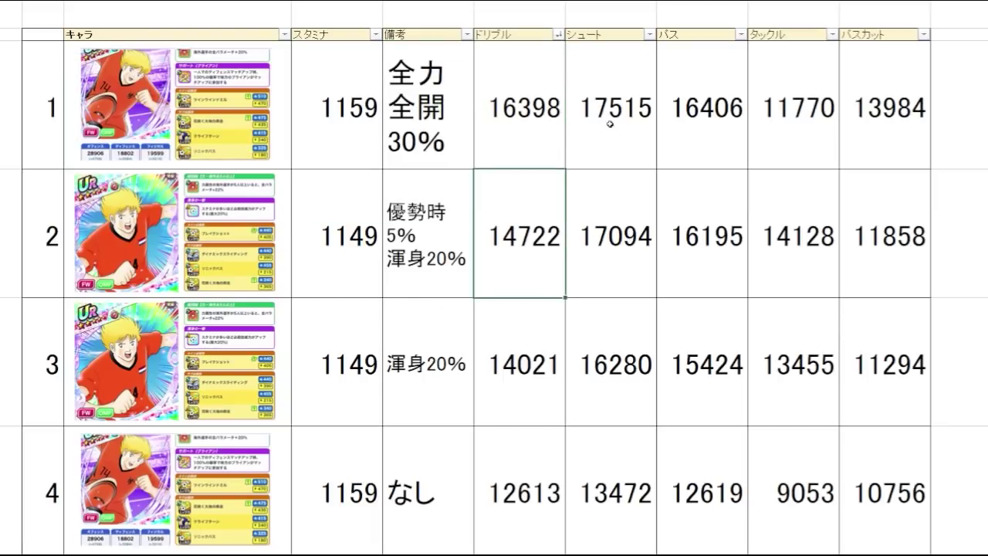
# - Sort the table by シュート in descending order and highlight the シュート values of ranks 1 to 3
pyautogui.click(610, 123)
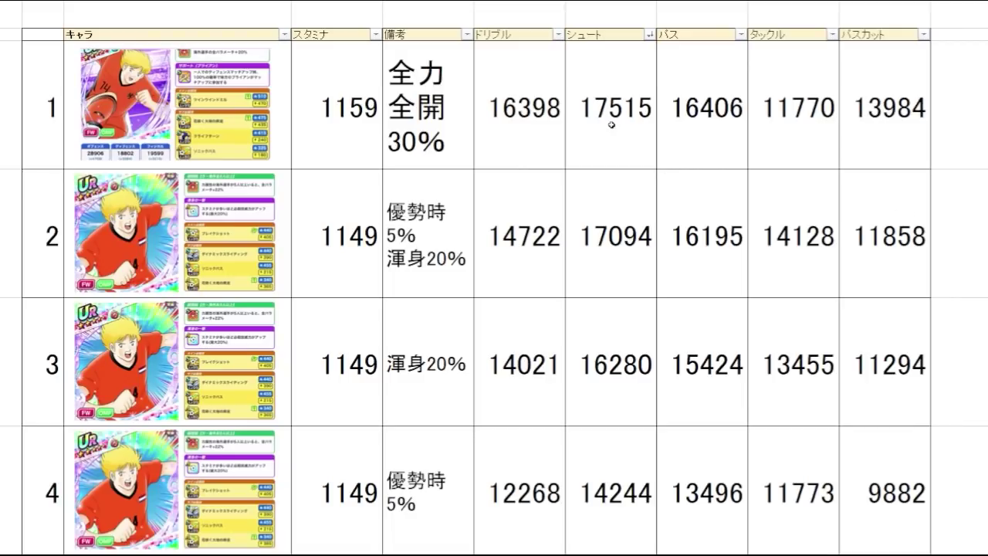
pyautogui.moveTo(624, 127)
pyautogui.mouseDown()
pyautogui.moveTo(355, 166)
pyautogui.moveTo(163, 138)
pyautogui.moveTo(536, 120)
pyautogui.moveTo(624, 139)
pyautogui.mouseUp()
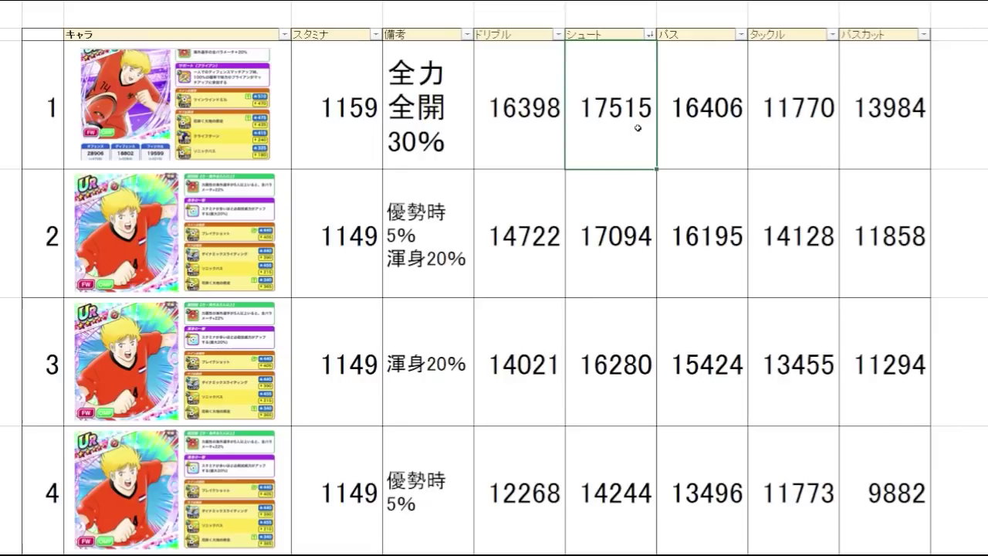
pyautogui.moveTo(613, 154)
pyautogui.mouseDown()
pyautogui.moveTo(590, 137)
pyautogui.moveTo(235, 141)
pyautogui.moveTo(579, 116)
pyautogui.moveTo(629, 133)
pyautogui.moveTo(624, 140)
pyautogui.mouseUp()
pyautogui.click(611, 360)
pyautogui.moveTo(610, 357); pyautogui.dragTo(622, 140)
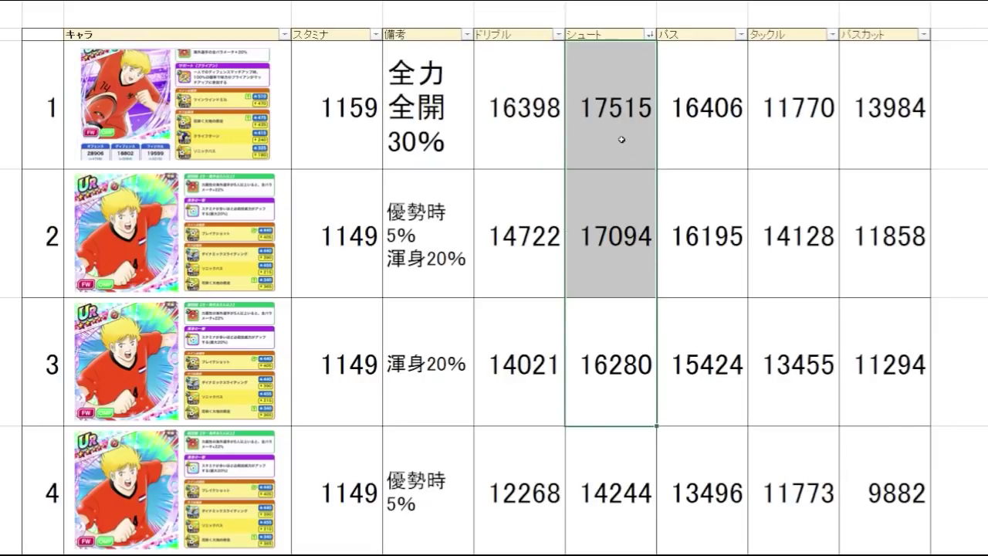
pyautogui.click(632, 286)
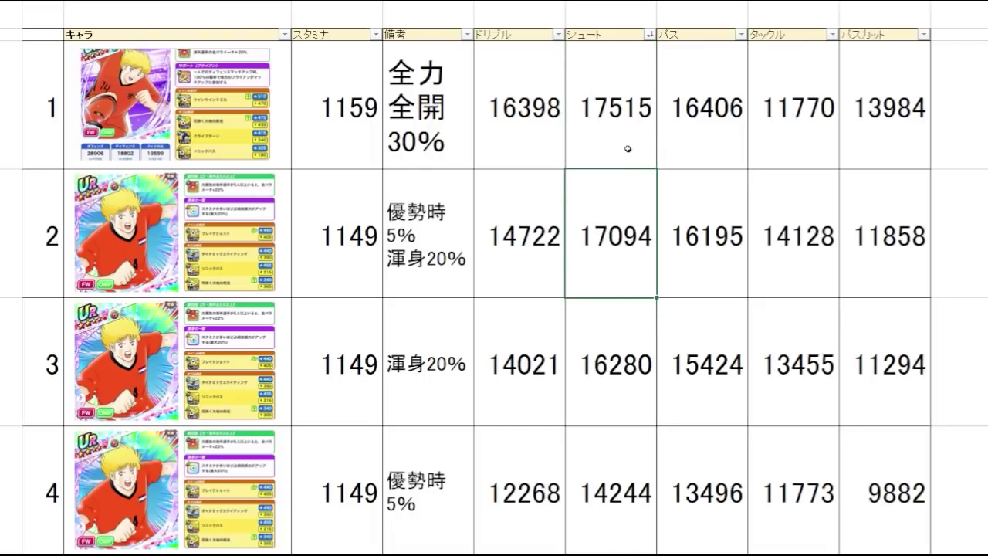
# - Compare the シュート value of rank 1 with ranks 2 and 3, highlighting the rank 2 and 3 rows back to their character cards
pyautogui.moveTo(630, 279); pyautogui.dragTo(272, 283)
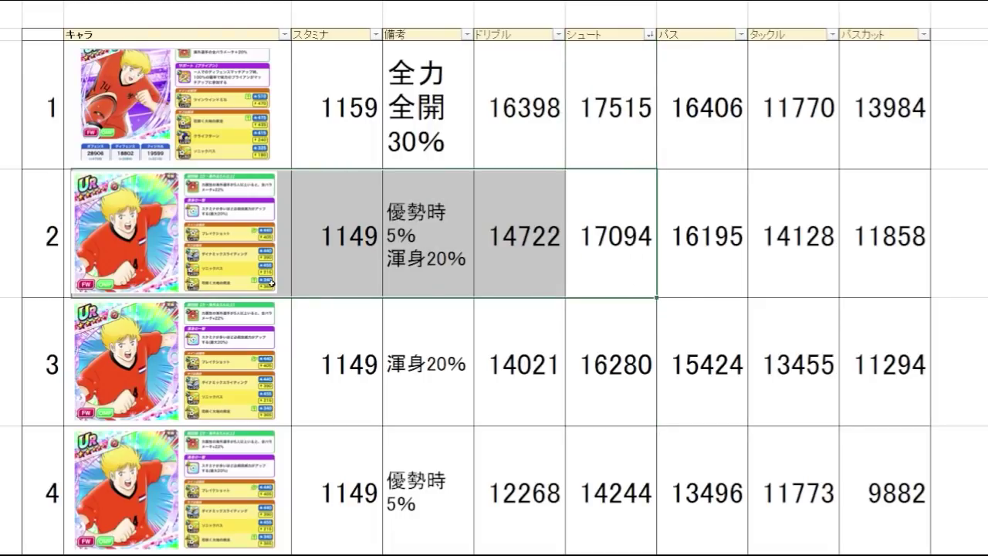
pyautogui.click(631, 241)
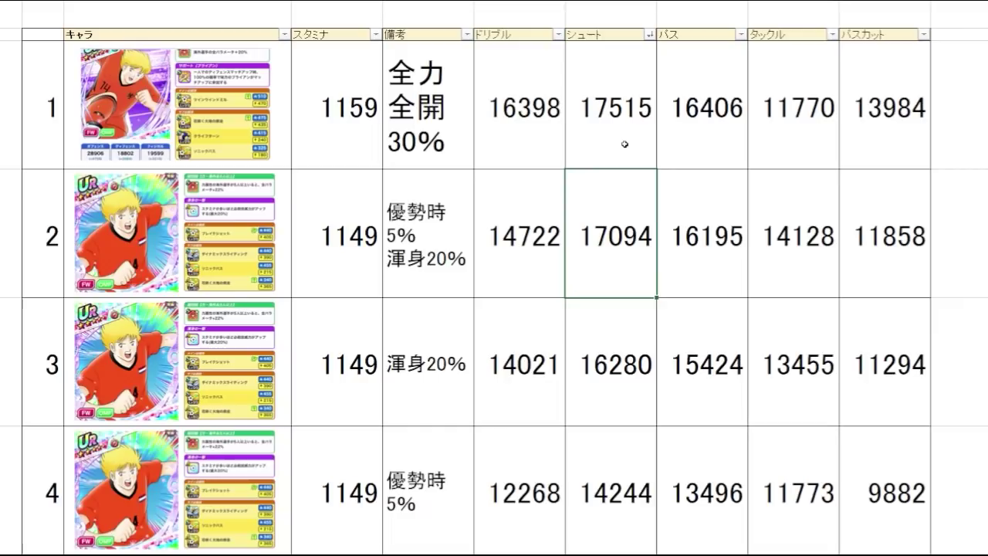
pyautogui.moveTo(634, 145); pyautogui.dragTo(633, 196)
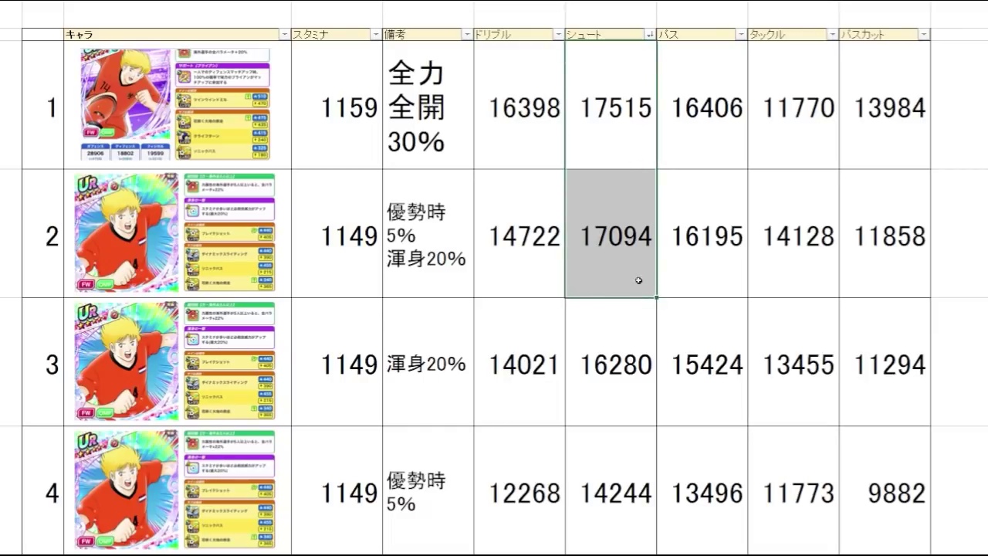
pyautogui.moveTo(618, 405); pyautogui.dragTo(299, 403)
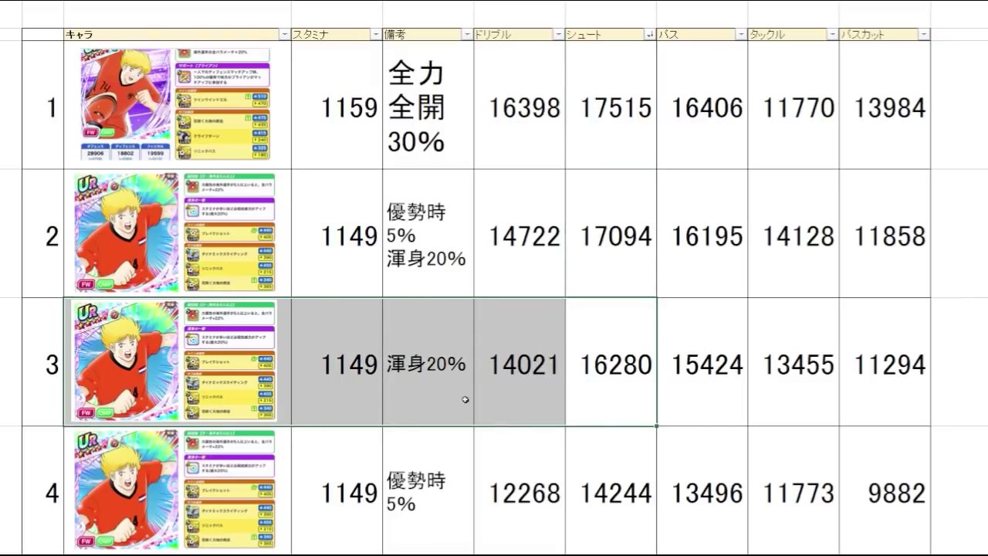
pyautogui.click(625, 397)
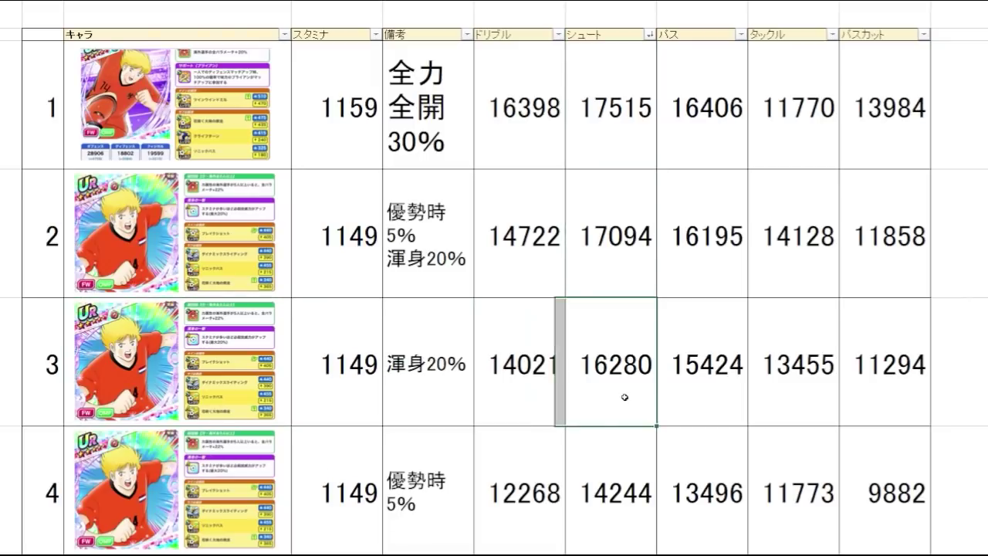
pyautogui.keyDown('ctrl'); pyautogui.click(635, 146); pyautogui.keyUp('ctrl')
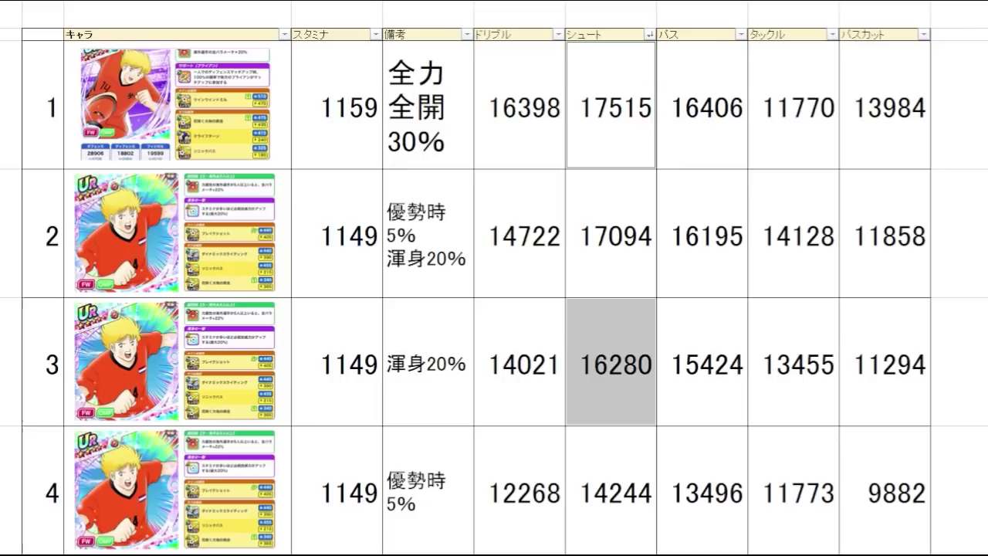
# - Sort the table by パス in descending order and select an empty cell outside the table
pyautogui.click(959, 233)
pyautogui.click(711, 70)
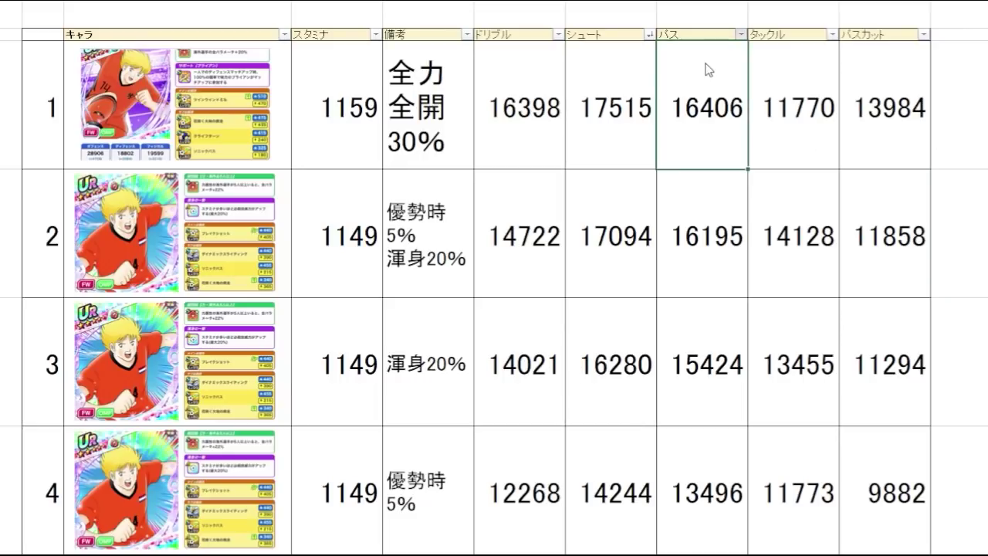
pyautogui.click(959, 234)
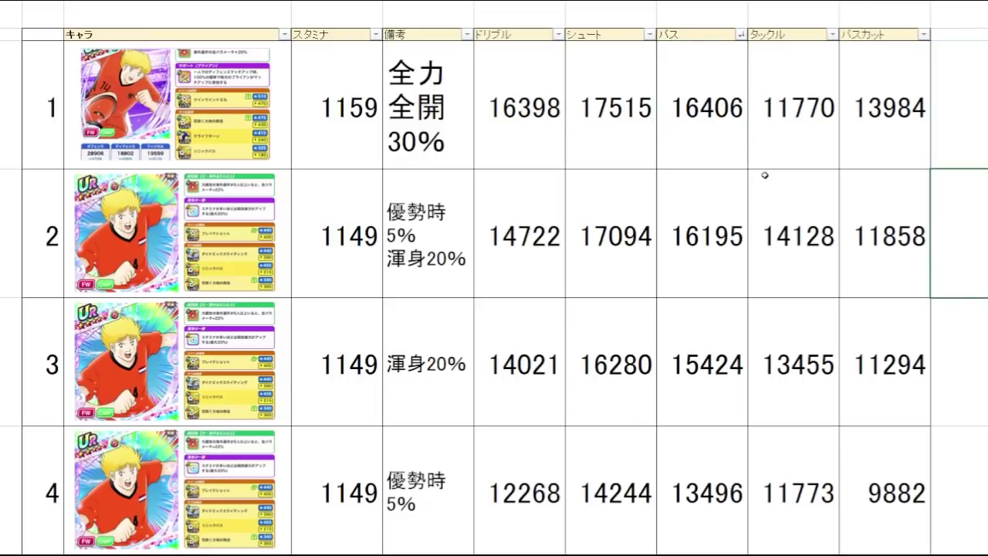
# - Compare the パス values of ranks 1 to 3, highlighting the rank 1 row and the values of ranks 1 and 2
pyautogui.click(706, 152)
pyautogui.hotkey('ctrl', 'shift', 'Left')
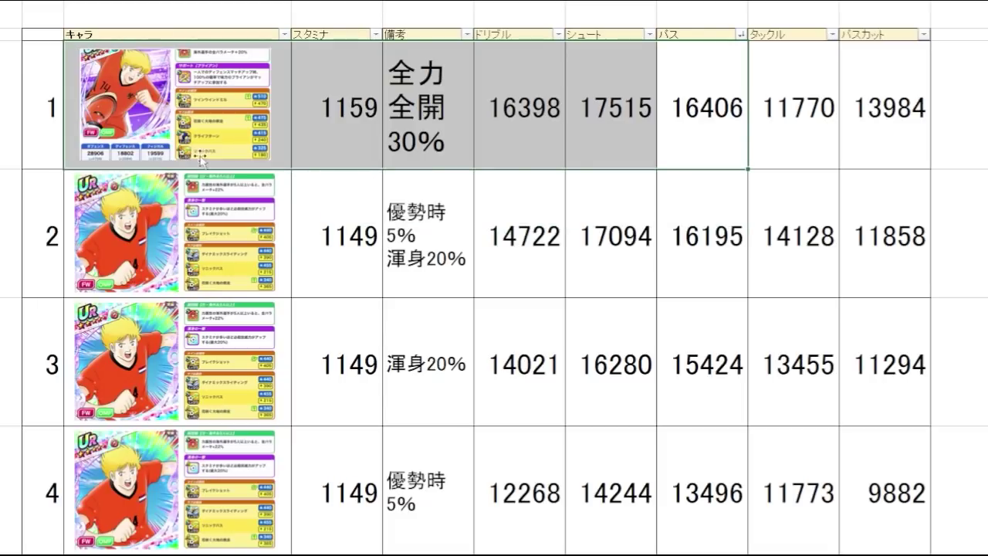
pyautogui.click(721, 140)
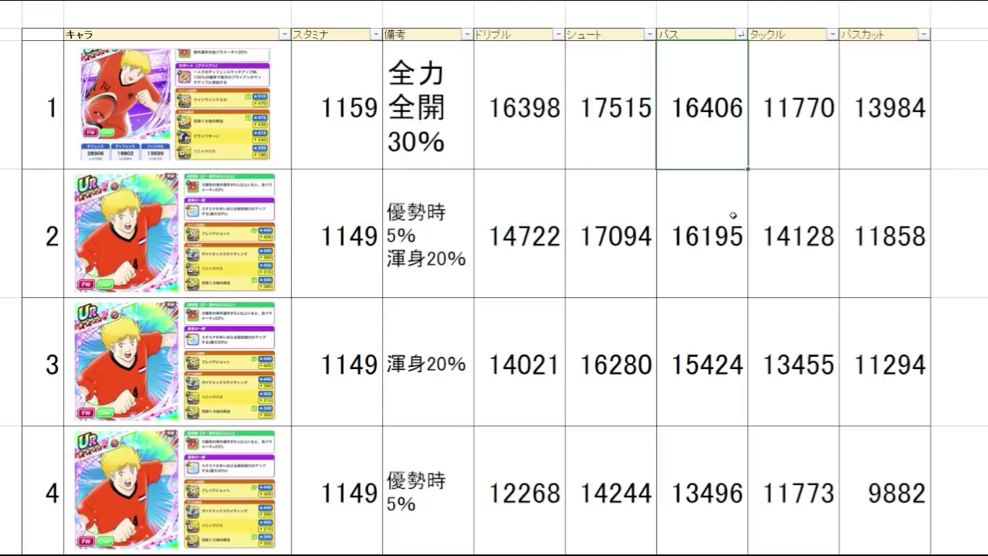
pyautogui.click(725, 259)
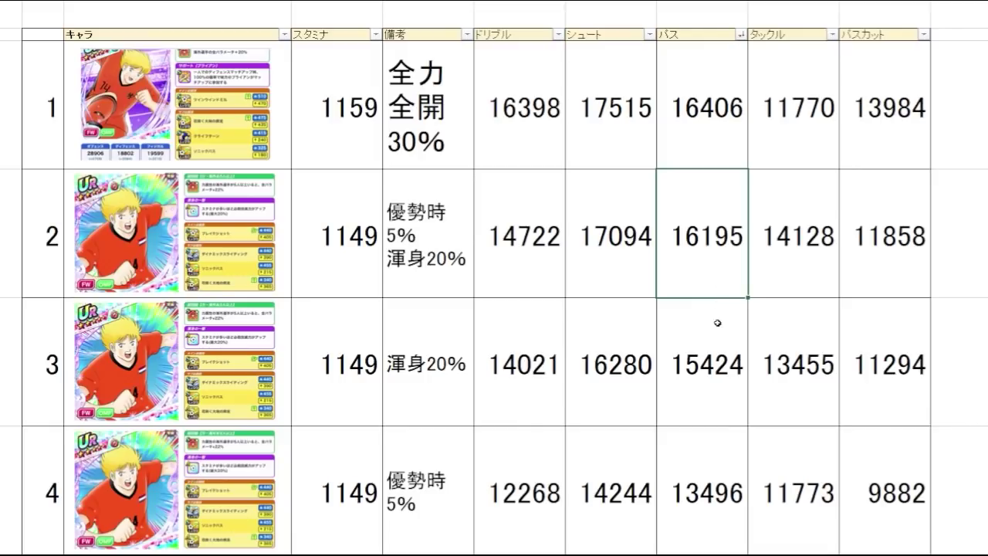
pyautogui.click(719, 397)
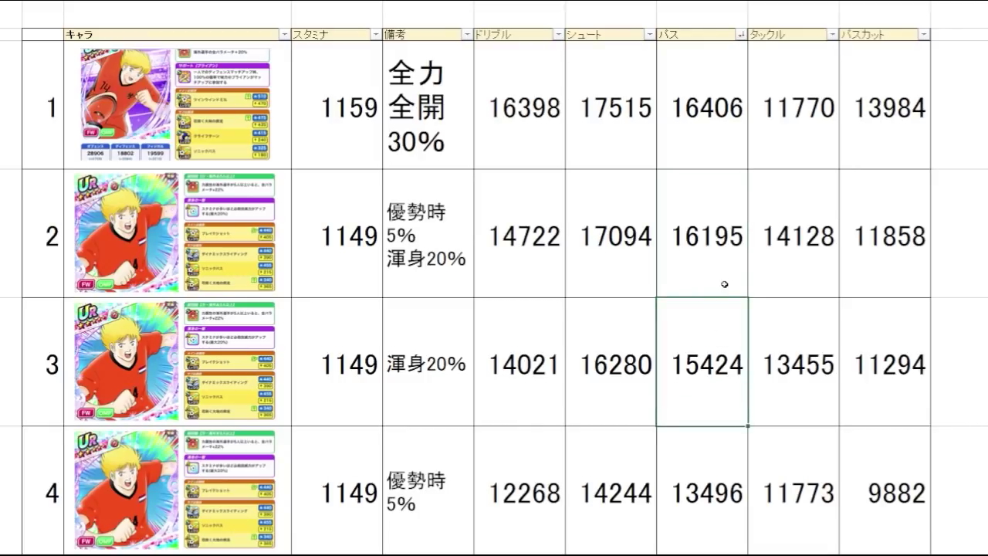
pyautogui.click(723, 280)
pyautogui.moveTo(721, 146); pyautogui.dragTo(719, 230)
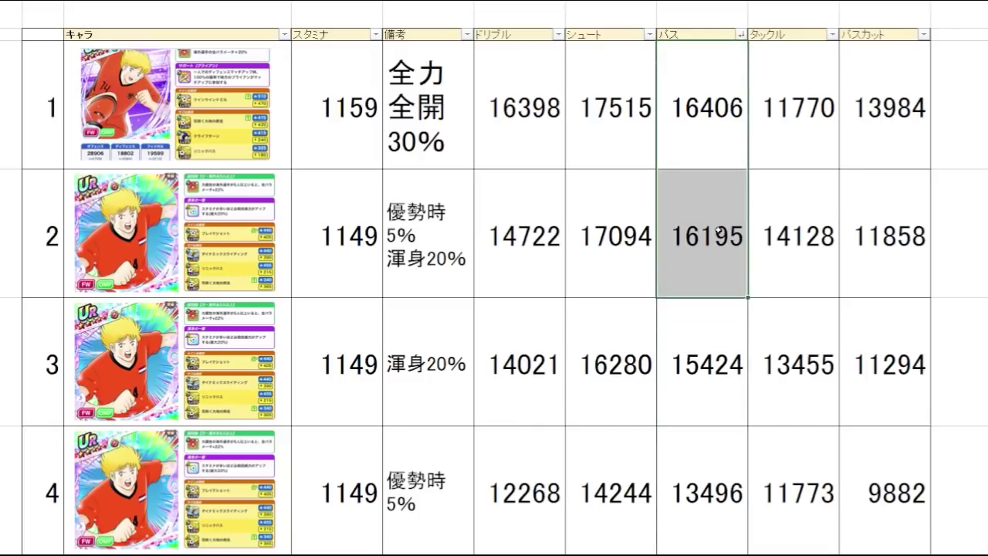
# - Compare the パス values of ranks 1 and 2, highlighting from the rank 2 value out to the empty area beside the table
pyautogui.moveTo(716, 282); pyautogui.dragTo(717, 154)
pyautogui.click(717, 287)
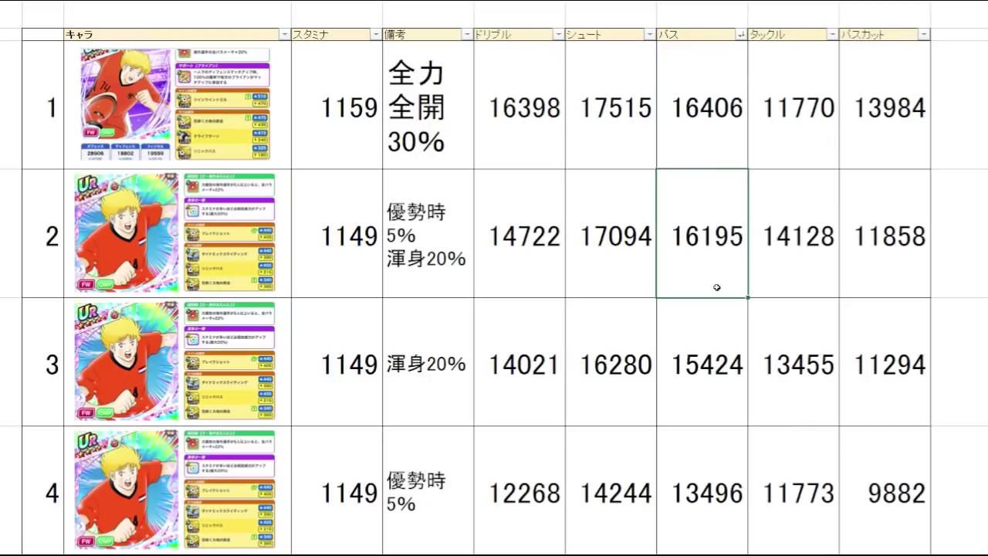
pyautogui.moveTo(722, 262); pyautogui.dragTo(984, 248)
# - Sort the table by タックル in descending order and highlight the rank 2 row back to its character card
pyautogui.click(823, 134)
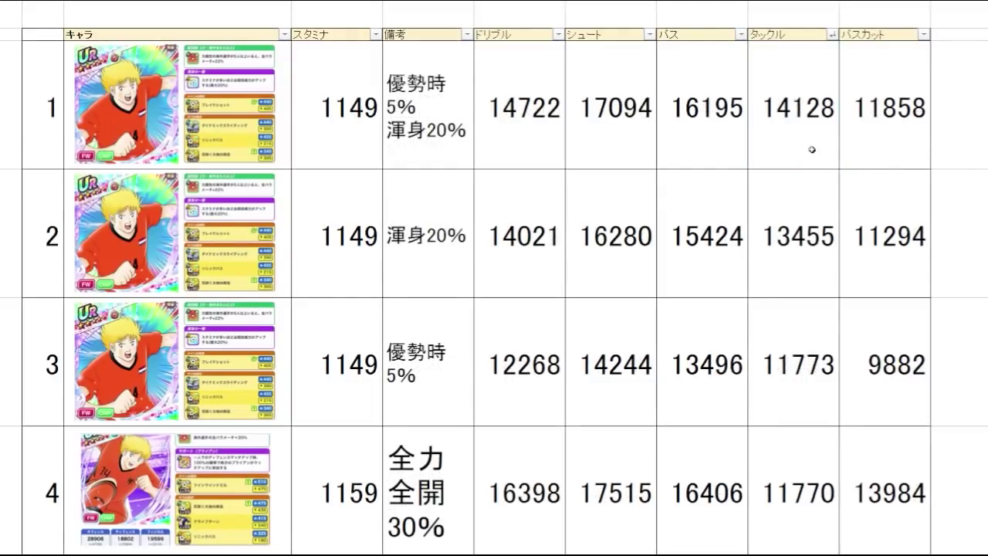
pyautogui.click(812, 143)
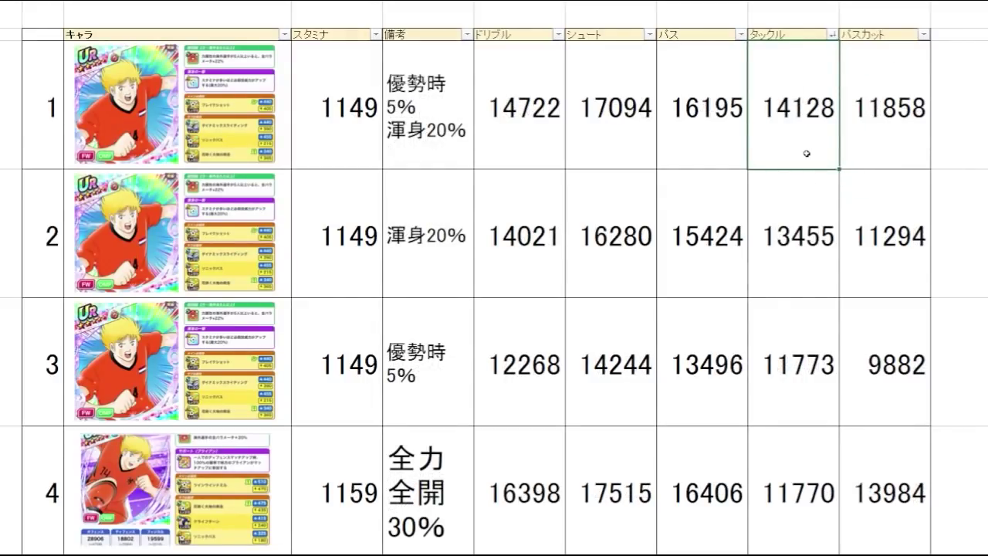
pyautogui.moveTo(808, 259); pyautogui.dragTo(94, 286)
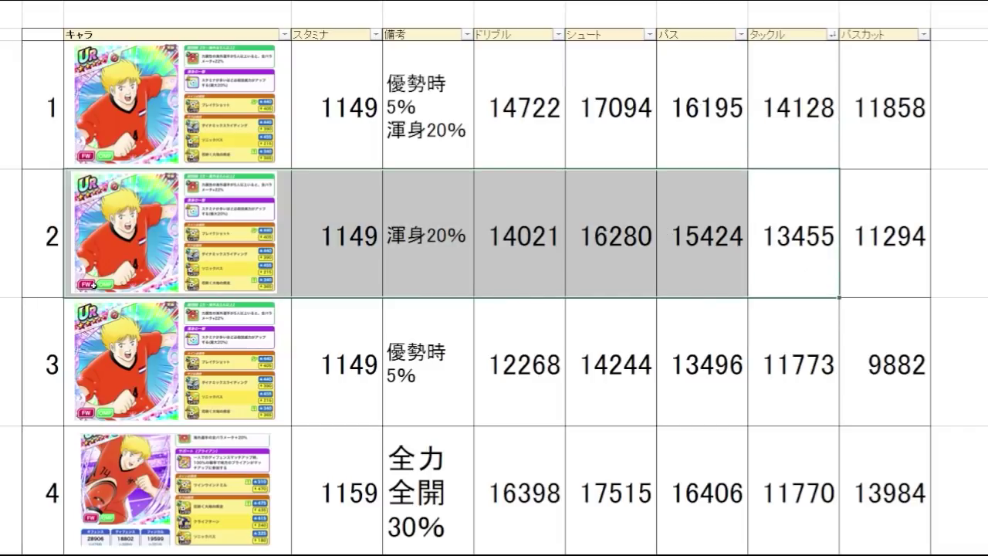
pyautogui.click(810, 344)
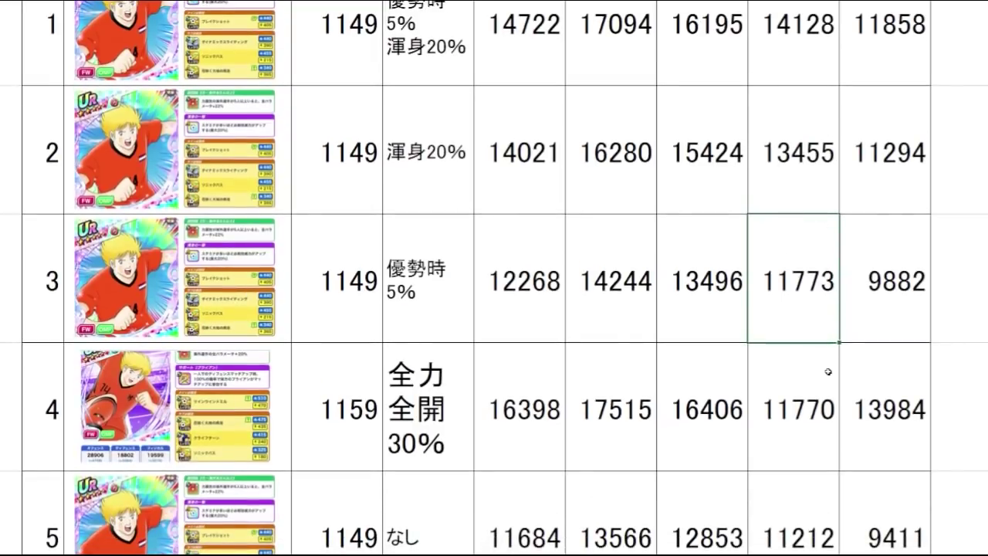
# - Compare the タックル values of ranks 3 and 4, highlighting the rank 4 row back to its character card
pyautogui.moveTo(814, 500); pyautogui.dragTo(806, 393)
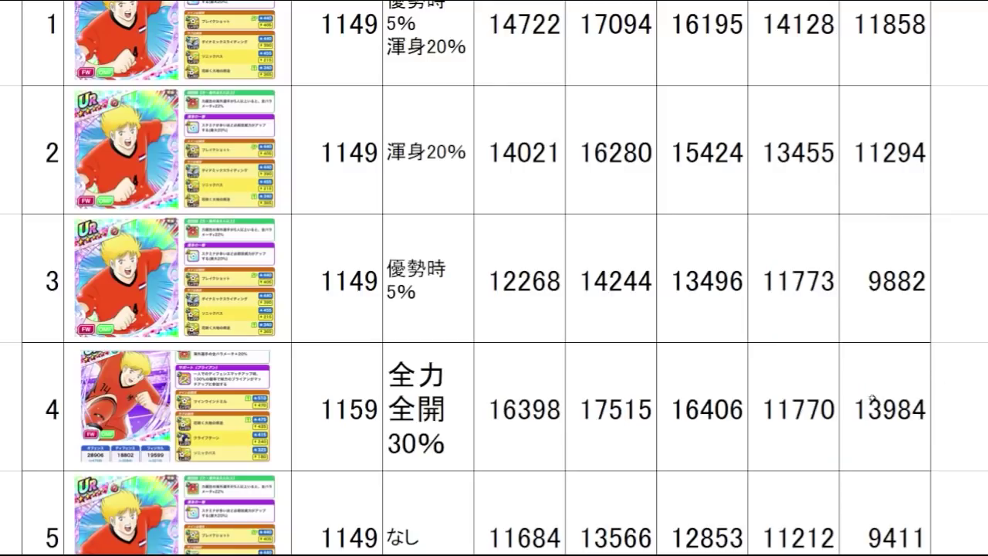
pyautogui.moveTo(817, 416); pyautogui.dragTo(256, 453)
pyautogui.click(807, 389)
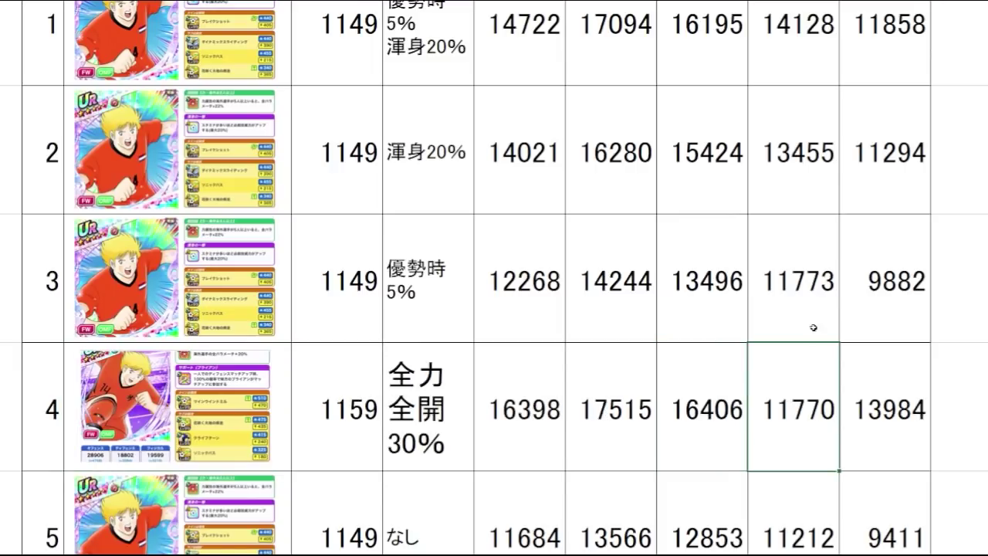
pyautogui.click(814, 318)
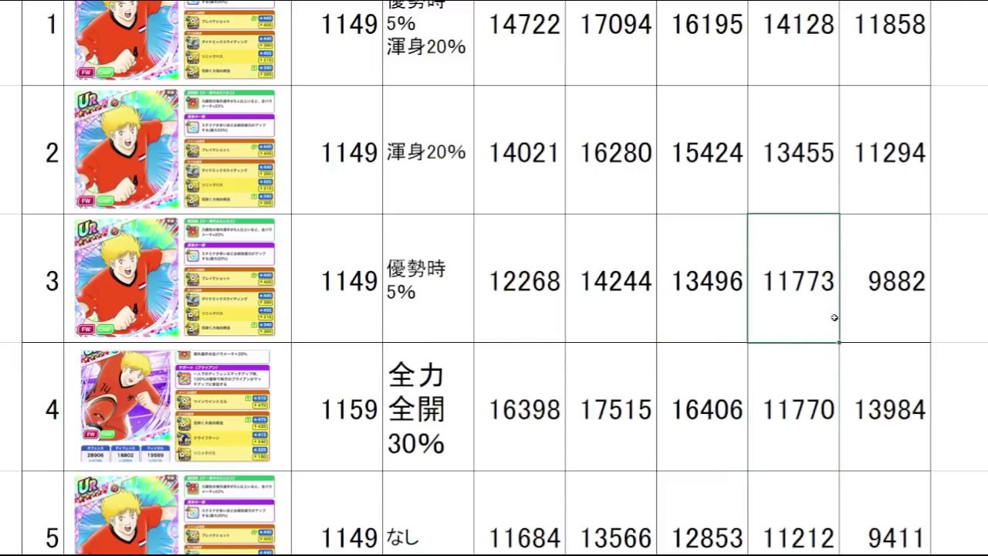
pyautogui.click(819, 415)
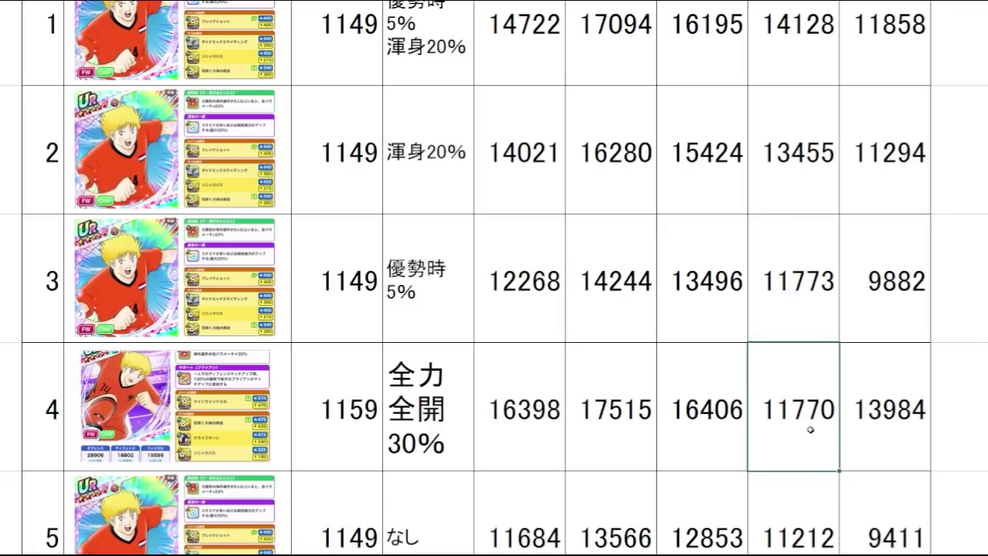
# - Sort the table by パスカット in descending order and select the empty cell beside rank 1
pyautogui.click(980, 405)
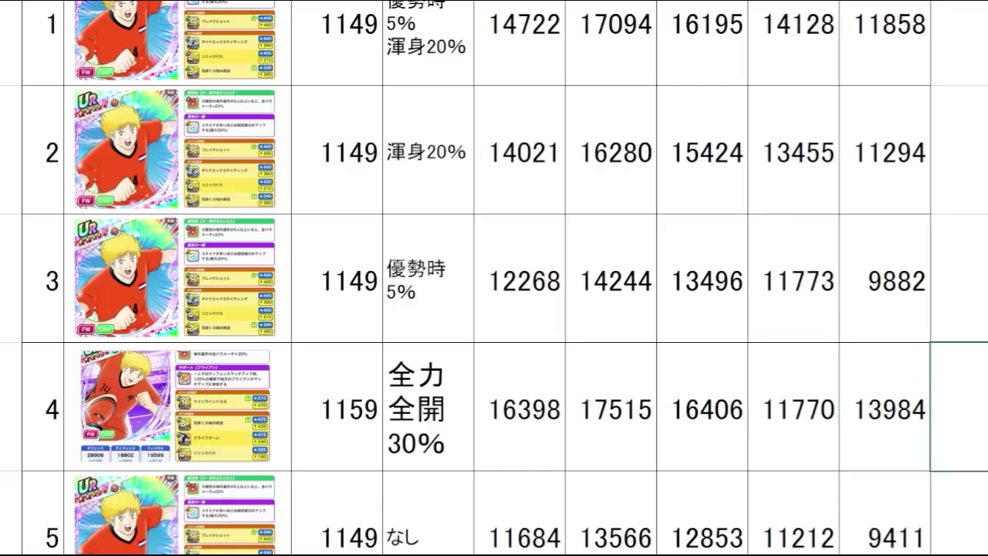
pyautogui.scroll(1, 495, 278)
pyautogui.click(900, 82)
pyautogui.hotkey('alt', 'a')
pyautogui.press('s')
pyautogui.press('d')
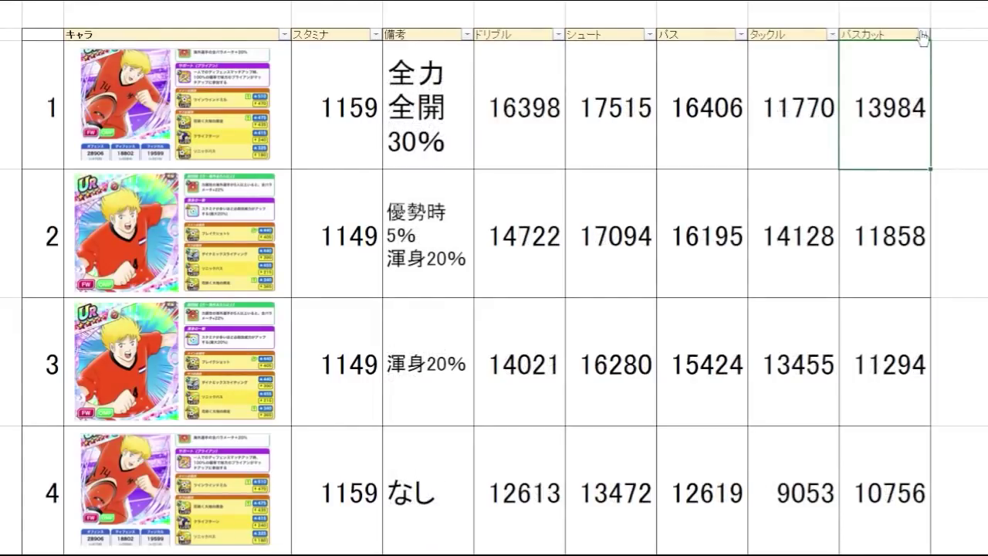
pyautogui.press('Right')
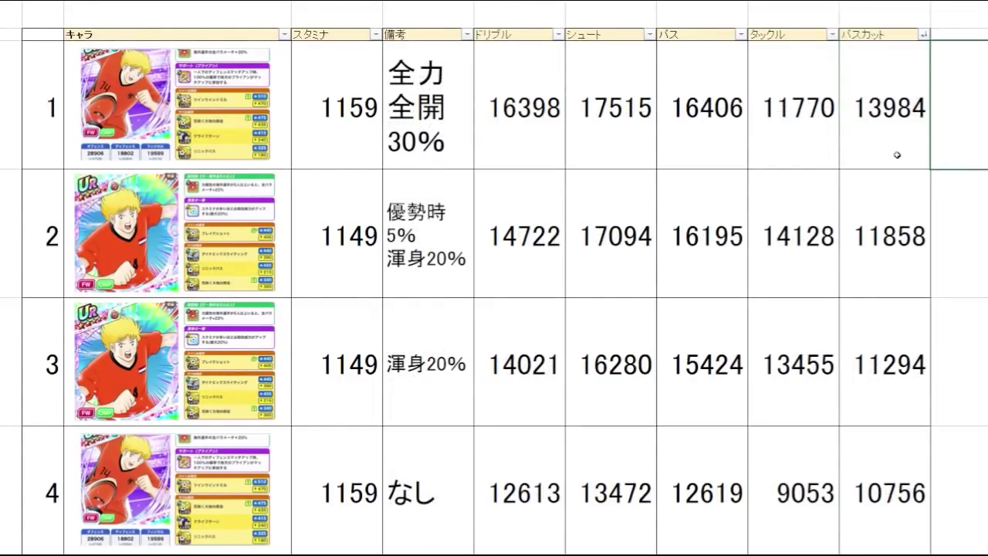
# - Examine the パスカット results of ranks 1 and 4, highlighting each row back to its character card
pyautogui.moveTo(897, 155); pyautogui.dragTo(302, 159)
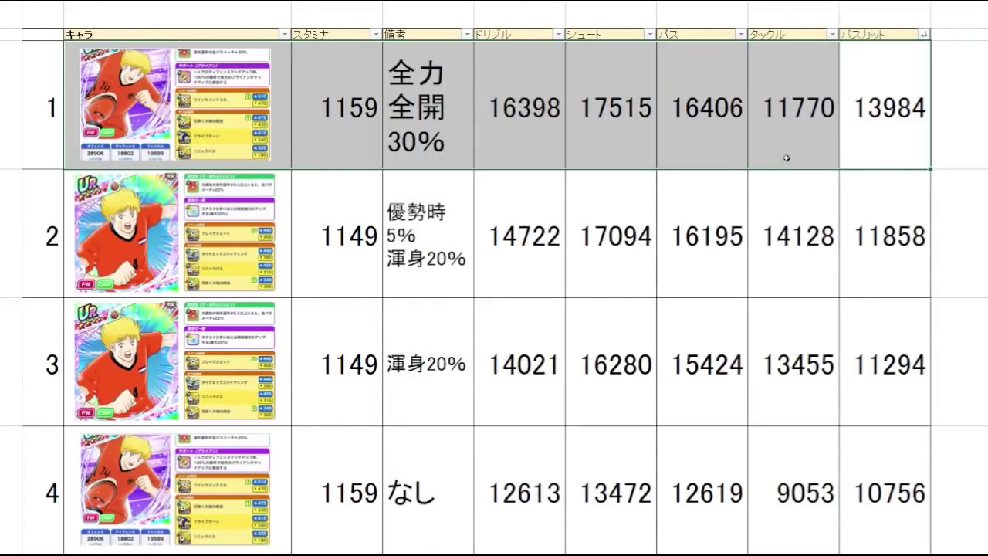
pyautogui.click(885, 133)
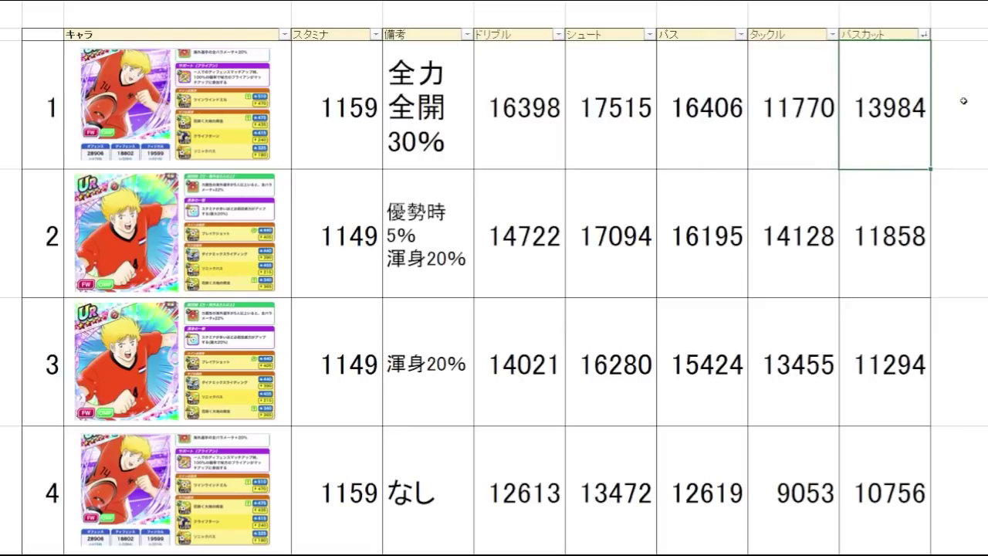
pyautogui.scroll(-1, 965, 170)
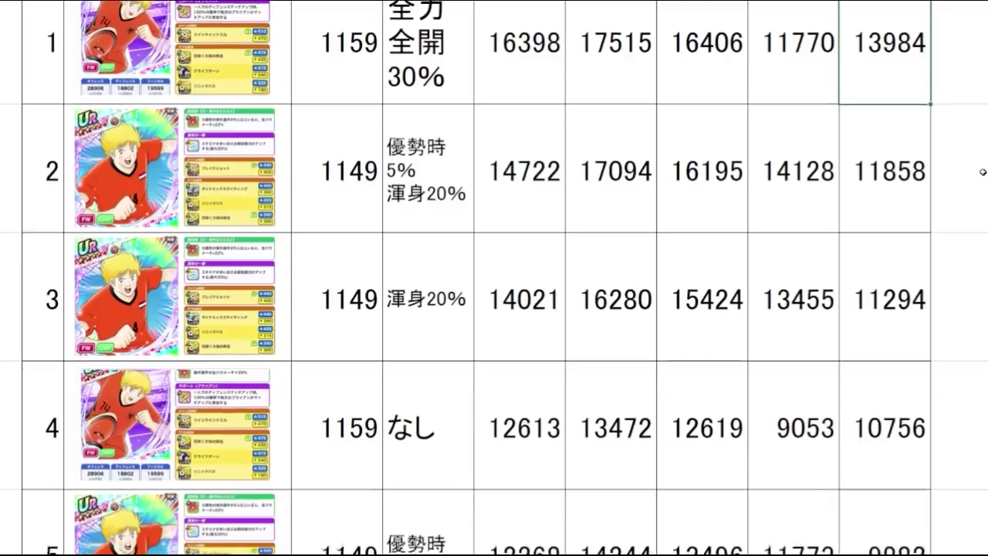
pyautogui.click(873, 455)
pyautogui.moveTo(836, 452); pyautogui.dragTo(182, 440)
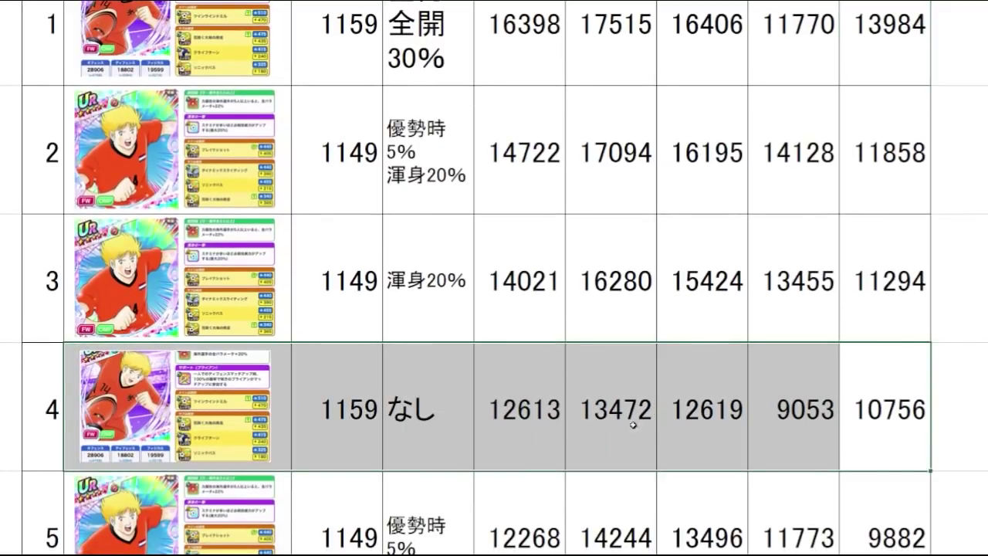
pyautogui.moveTo(849, 456)
pyautogui.mouseDown()
pyautogui.moveTo(796, 461)
pyautogui.moveTo(880, 455)
pyautogui.moveTo(895, 443)
pyautogui.moveTo(121, 422)
pyautogui.mouseUp()
pyautogui.click(962, 404)
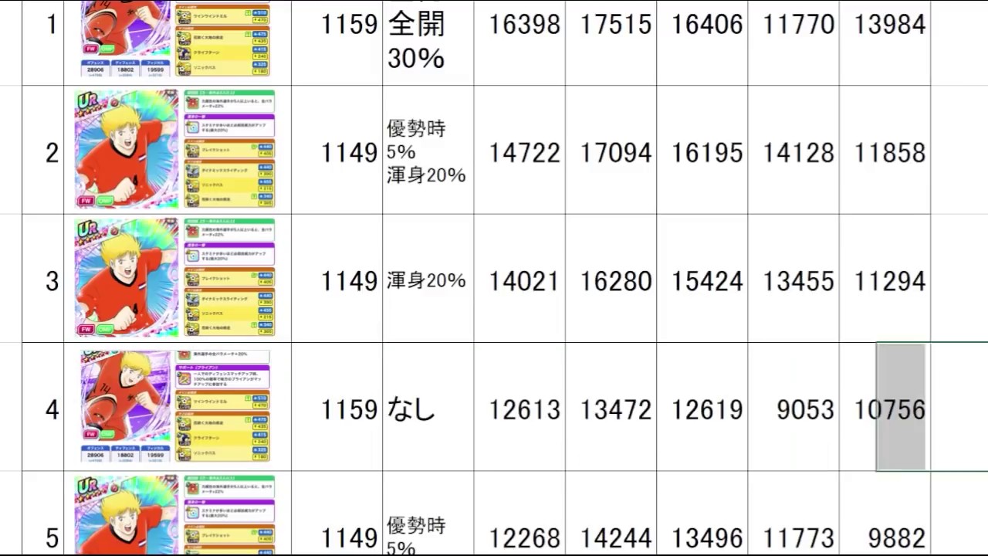
pyautogui.click(795, 427)
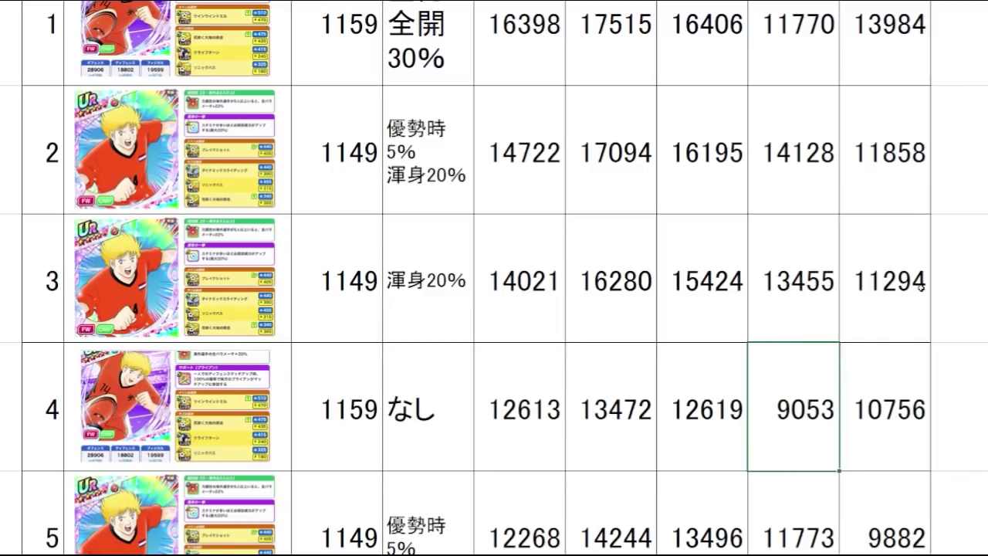
# - Highlight the rank 3 row back to its card and compare its パスカット value with ranks 1, 4 and 5
pyautogui.moveTo(911, 302); pyautogui.dragTo(135, 321)
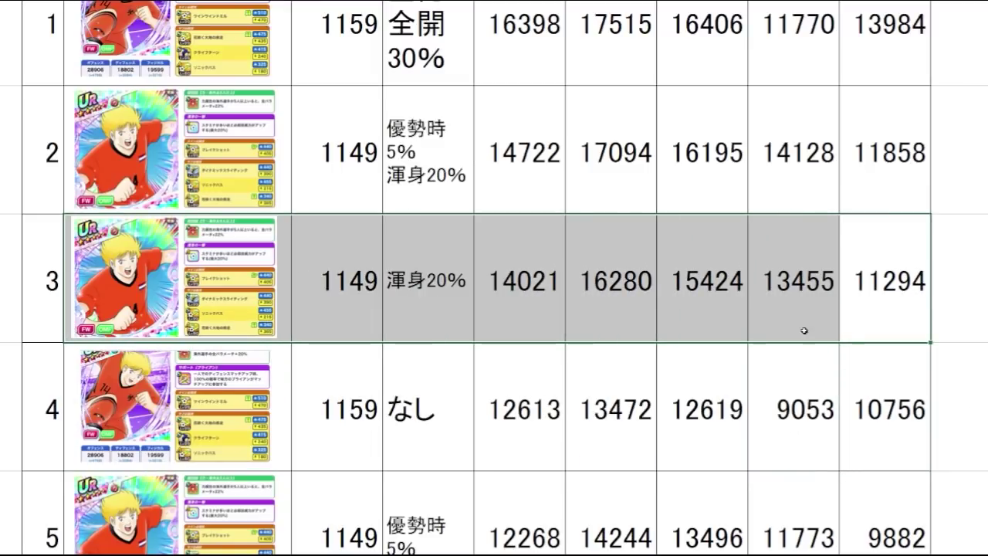
pyautogui.click(962, 296)
pyautogui.click(916, 319)
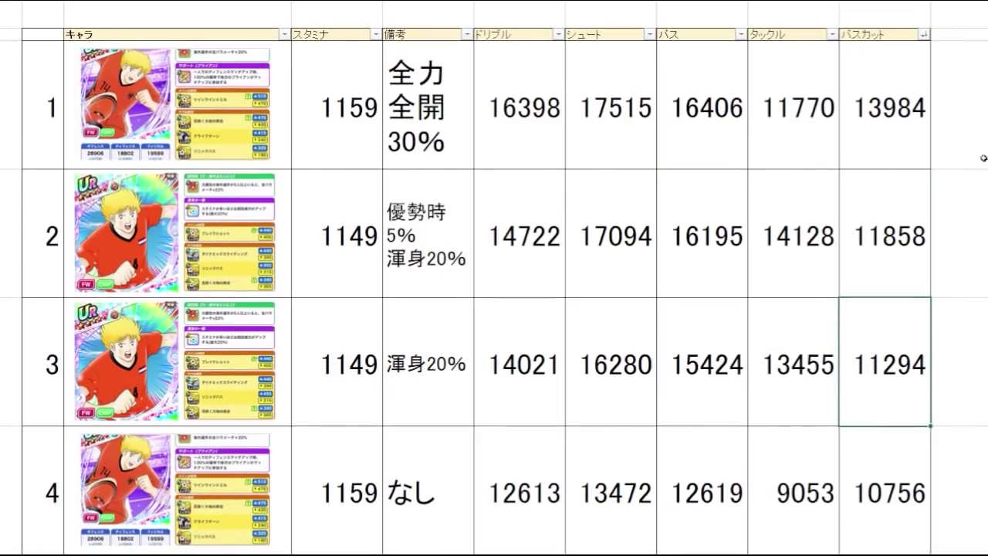
pyautogui.click(887, 122)
pyautogui.click(908, 399)
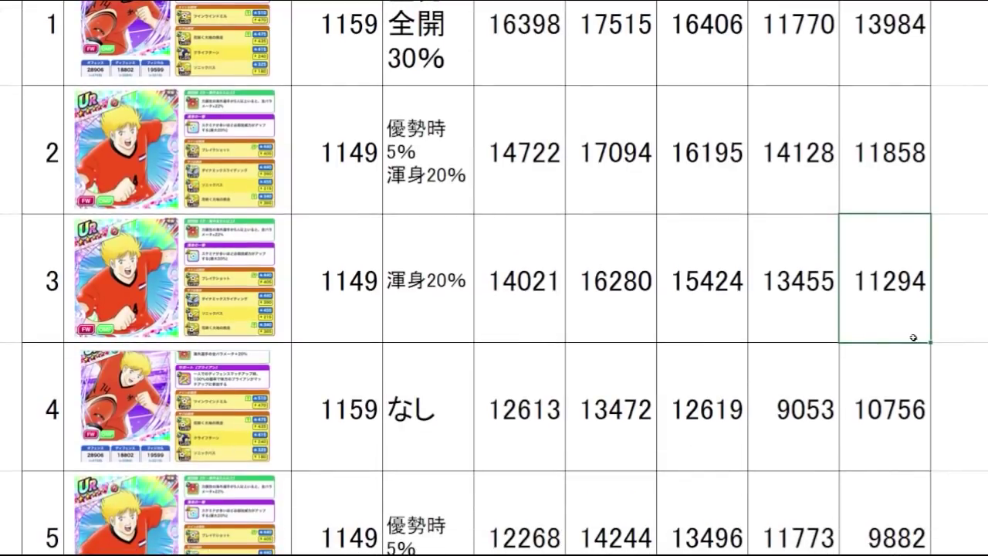
pyautogui.moveTo(899, 401); pyautogui.dragTo(897, 515)
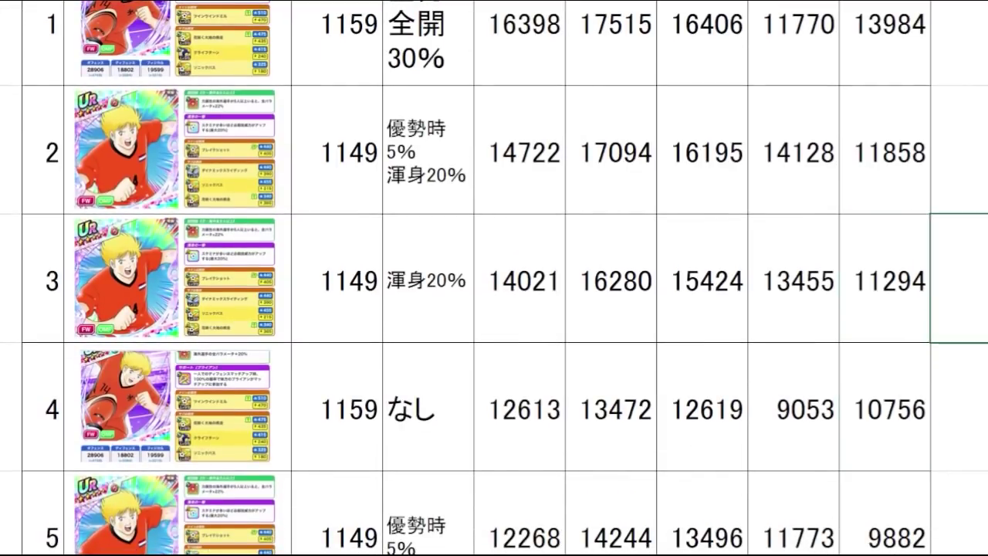
pyautogui.click(898, 315)
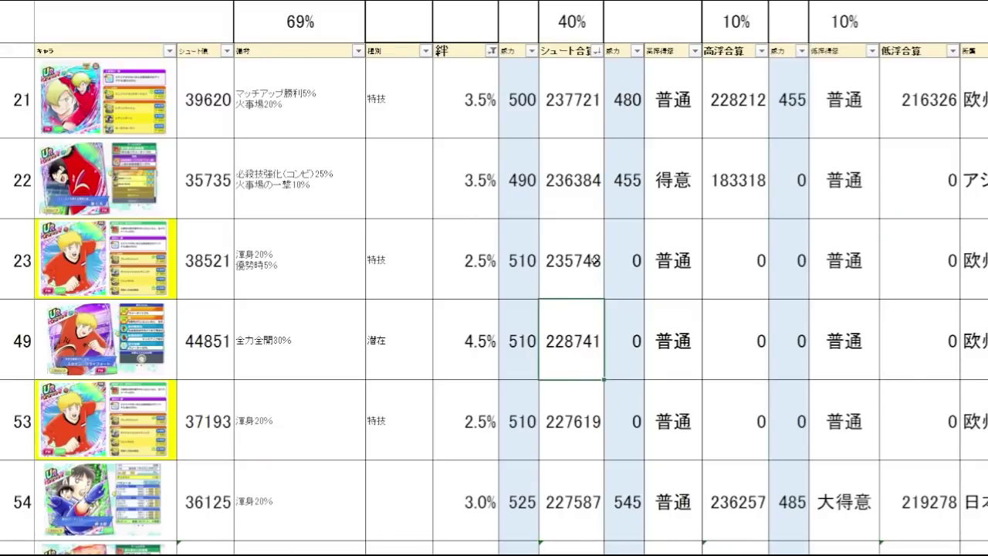
# - In the シュート合算 ranking, highlight ranks 23 to 53 back to their cards and check rank 23's 威力 and シュート合算 values
pyautogui.click(572, 274)
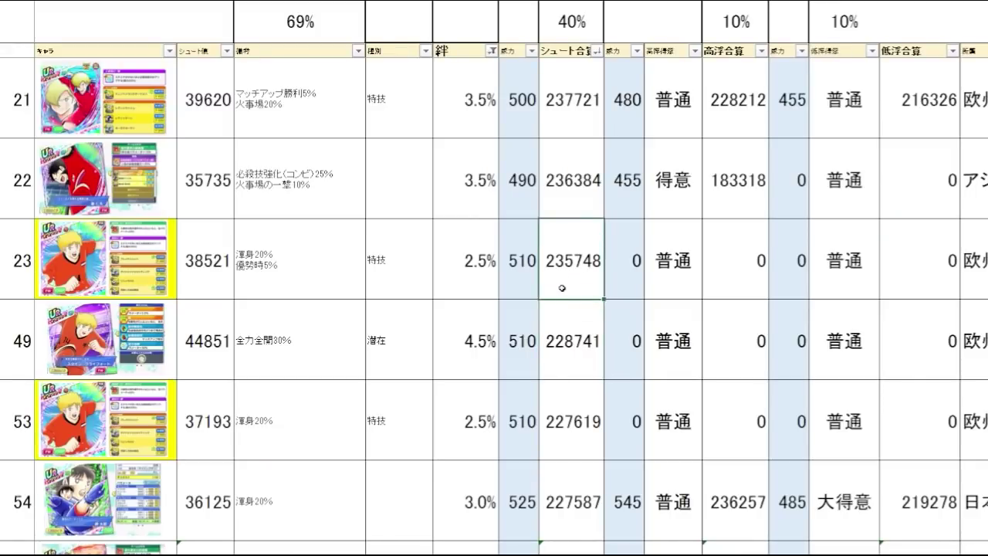
pyautogui.moveTo(564, 287); pyautogui.dragTo(128, 414)
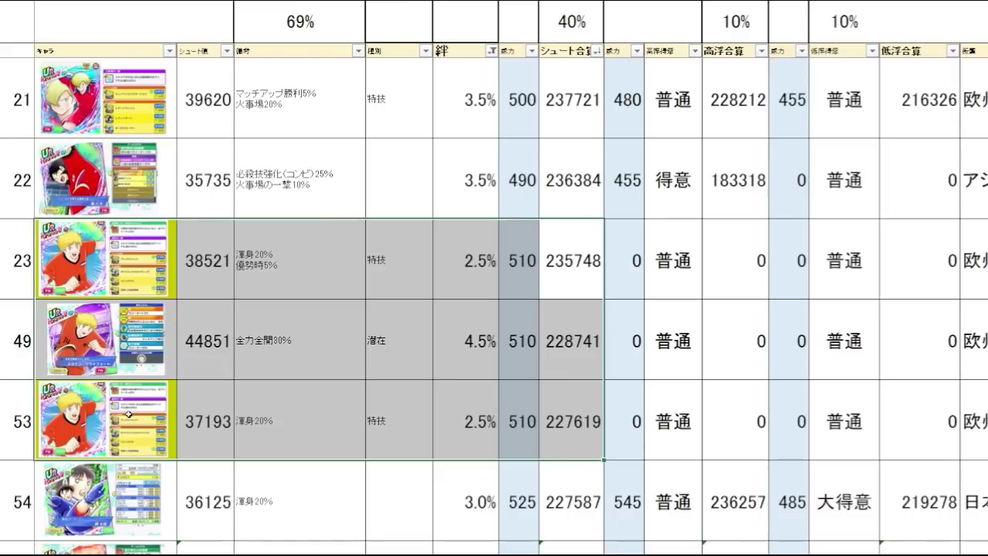
pyautogui.click(298, 402)
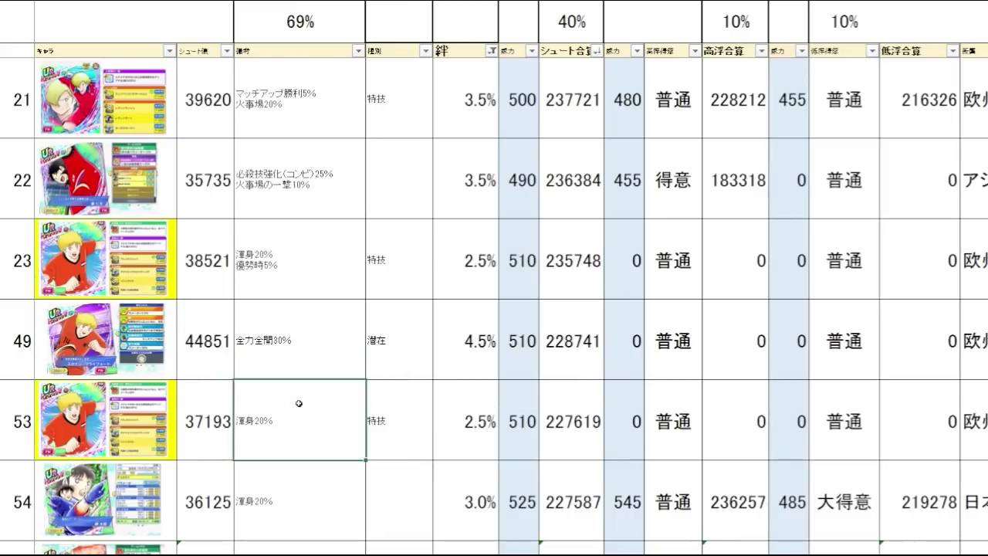
pyautogui.click(587, 287)
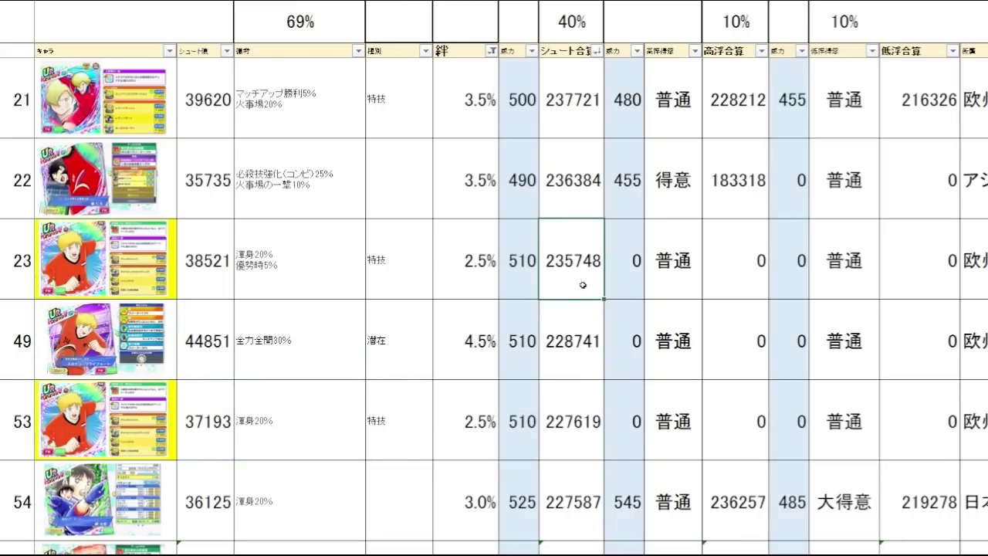
pyautogui.click(524, 291)
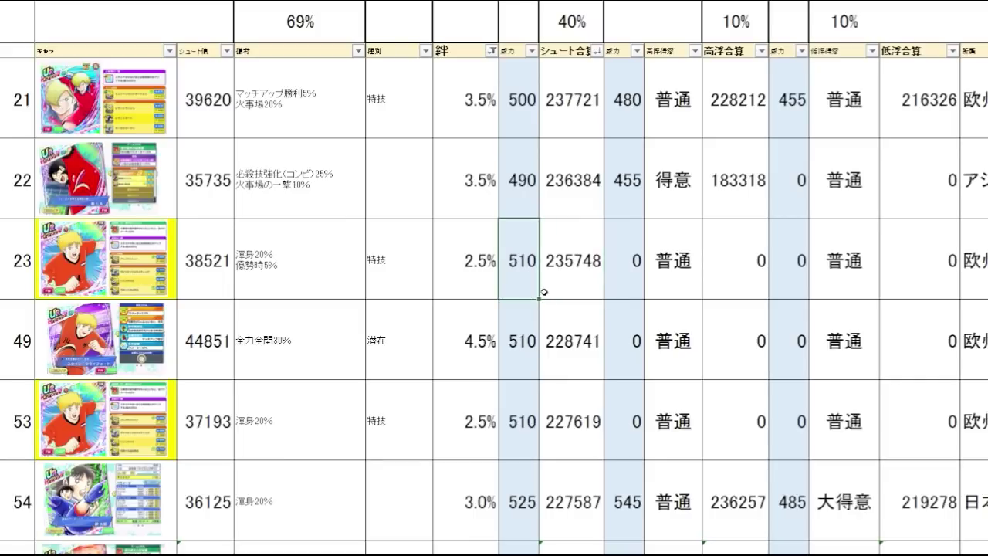
pyautogui.click(576, 291)
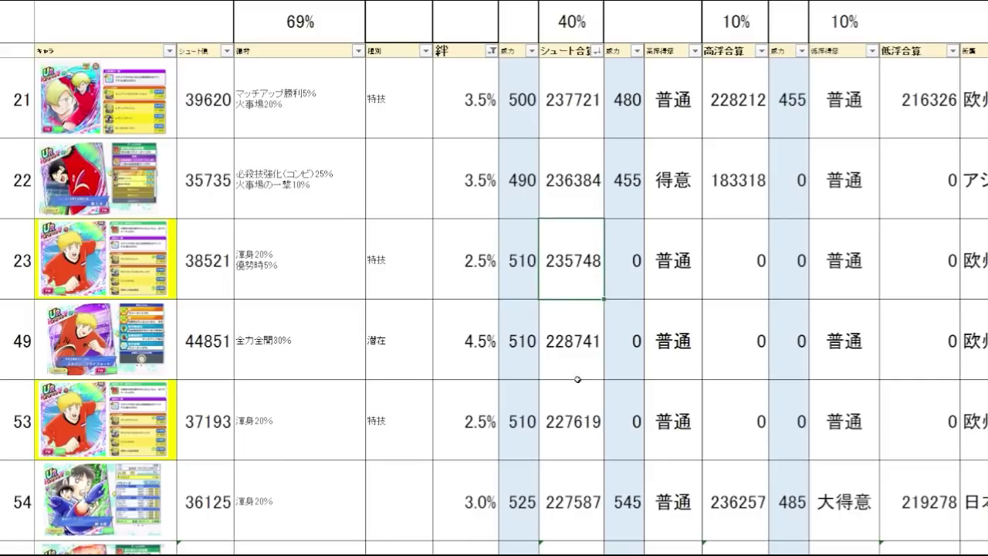
# - Compare the シュート合算 value of rank 49 with those of ranks 23 and 53
pyautogui.click(577, 368)
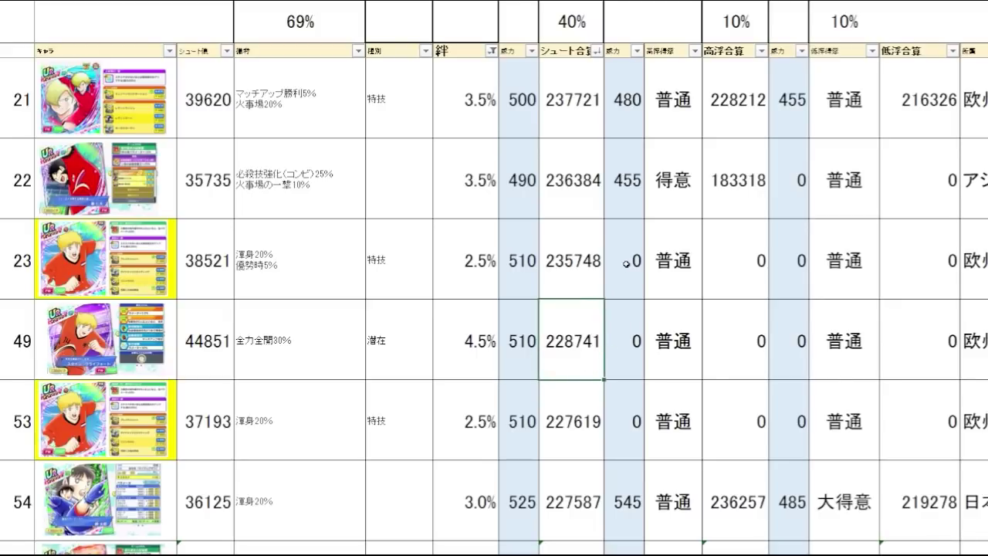
pyautogui.moveTo(591, 282); pyautogui.dragTo(592, 328)
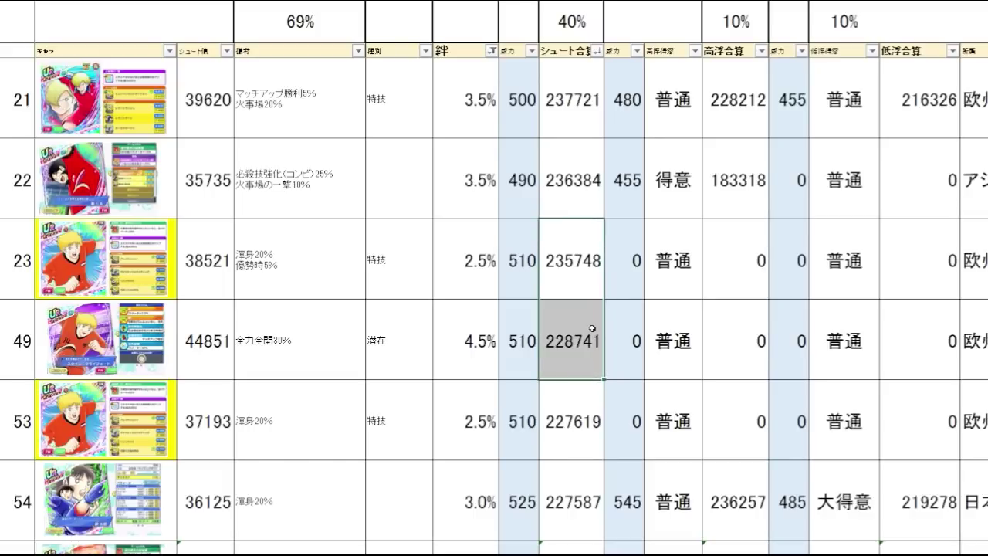
pyautogui.click(598, 330)
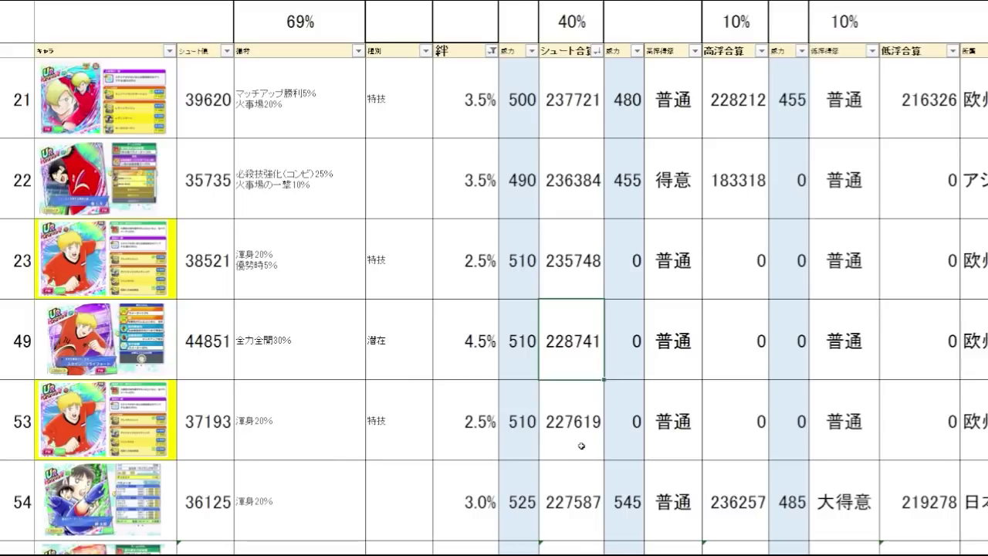
pyautogui.moveTo(582, 369); pyautogui.dragTo(593, 395)
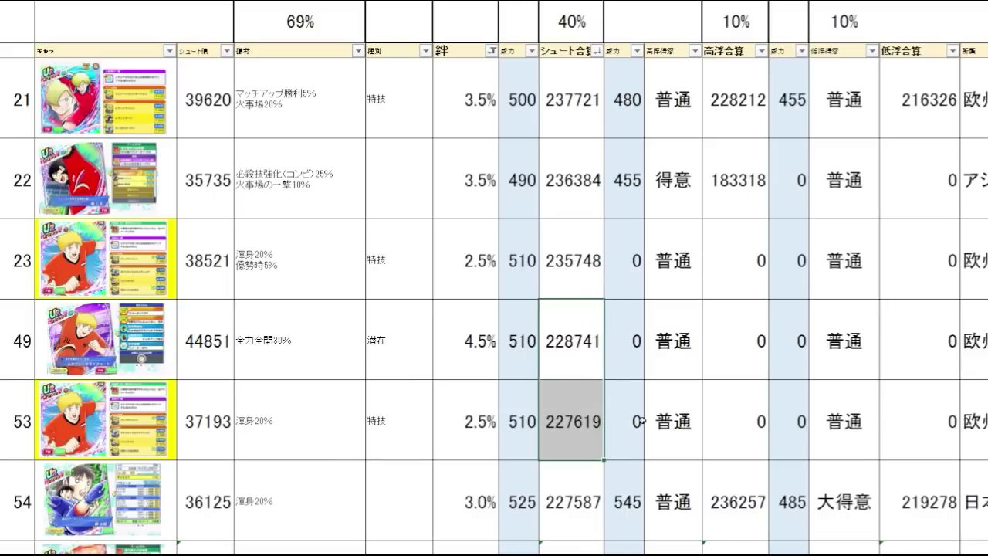
pyautogui.click(582, 437)
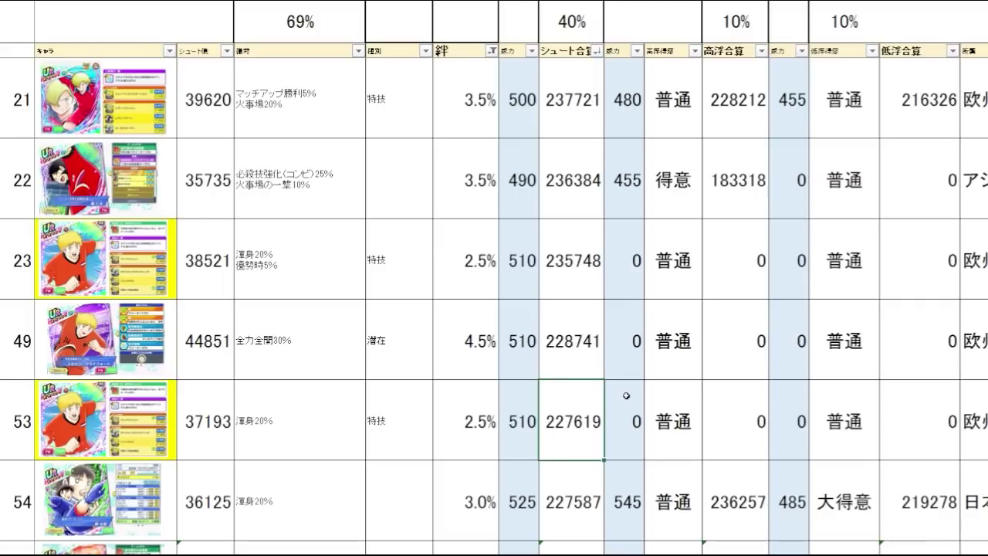
pyautogui.moveTo(584, 369)
pyautogui.mouseDown()
pyautogui.moveTo(593, 415)
pyautogui.moveTo(564, 358)
pyautogui.mouseUp()
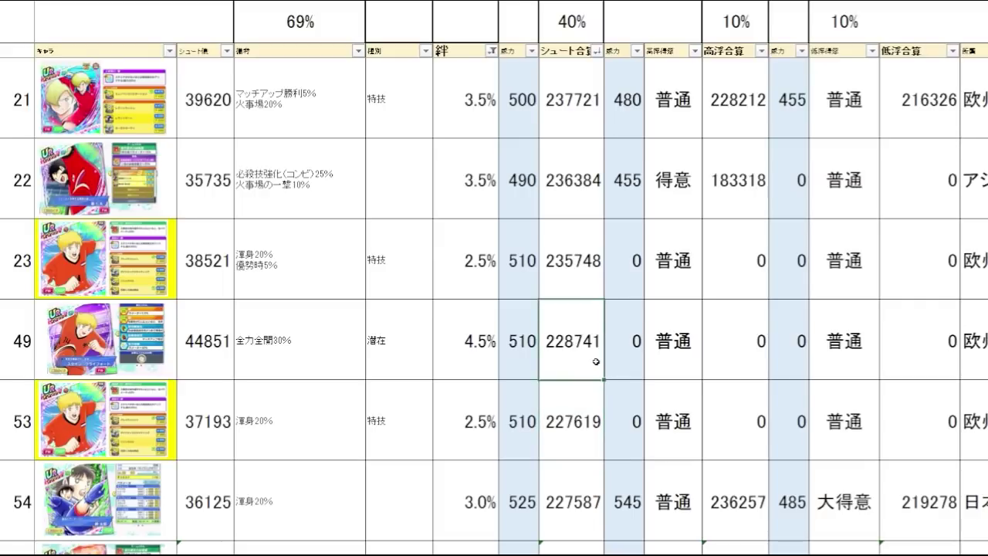
# - Compare the シュート合算 values of ranks 49 and 53, highlighting the rank 49 row back to its character card
pyautogui.click(588, 430)
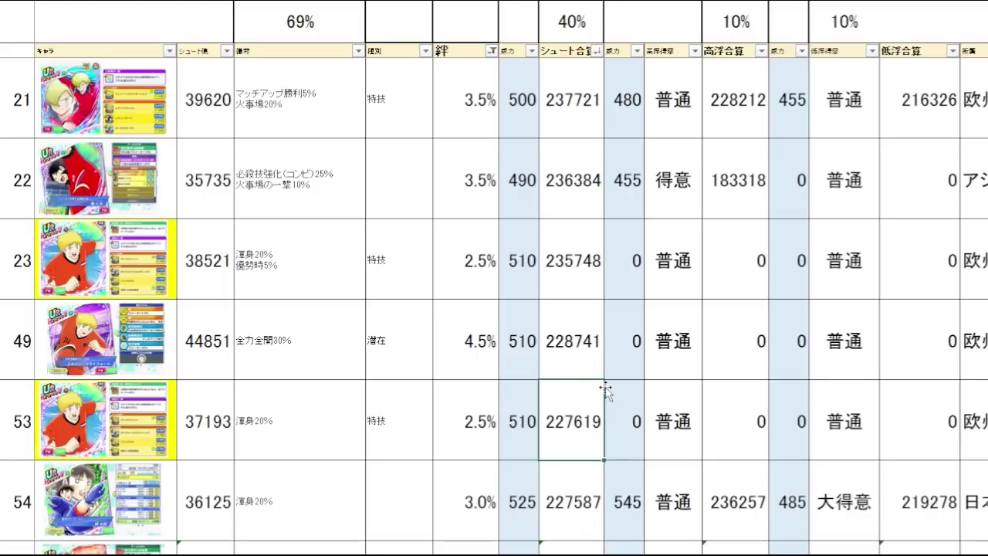
pyautogui.moveTo(589, 363); pyautogui.dragTo(588, 408)
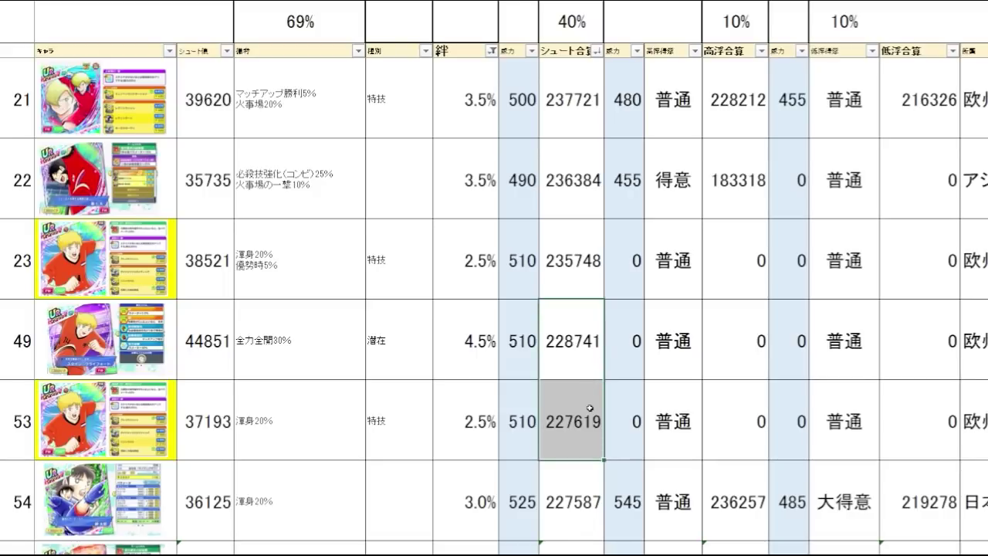
pyautogui.click(550, 400)
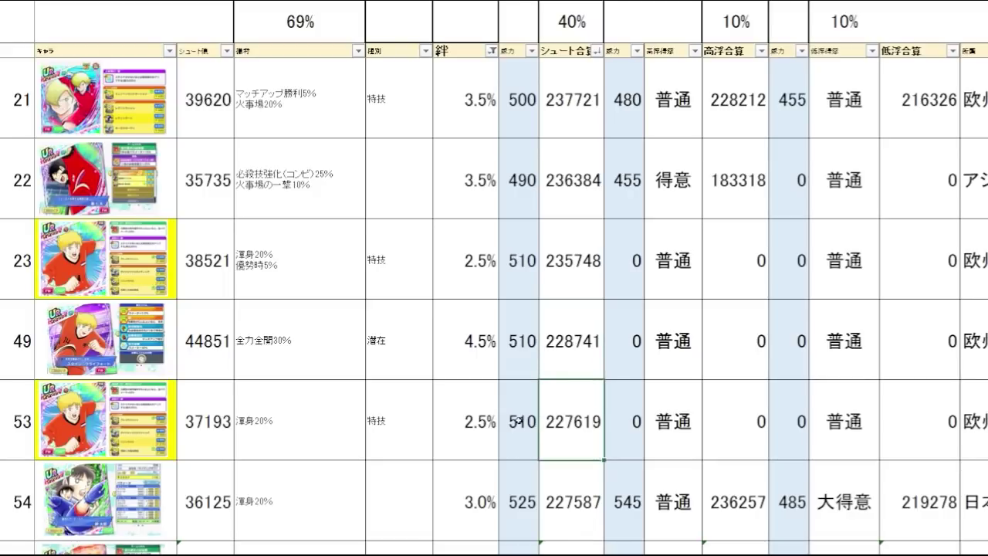
pyautogui.click(590, 368)
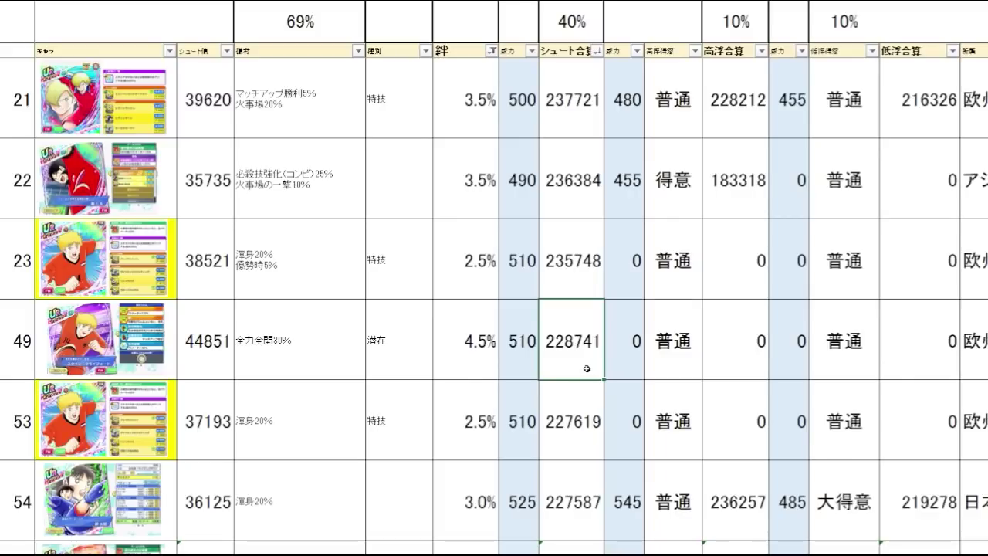
pyautogui.moveTo(574, 370); pyautogui.dragTo(177, 378)
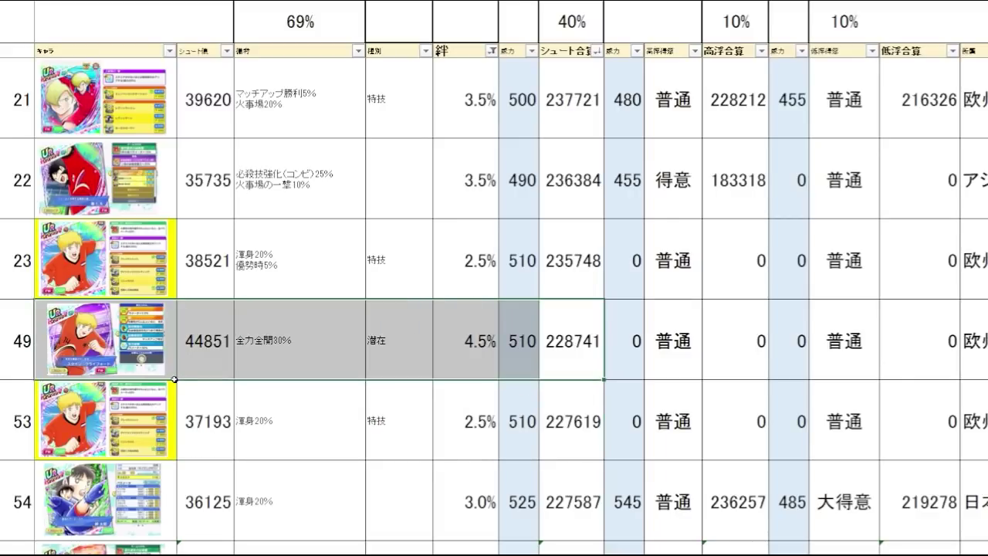
pyautogui.click(576, 362)
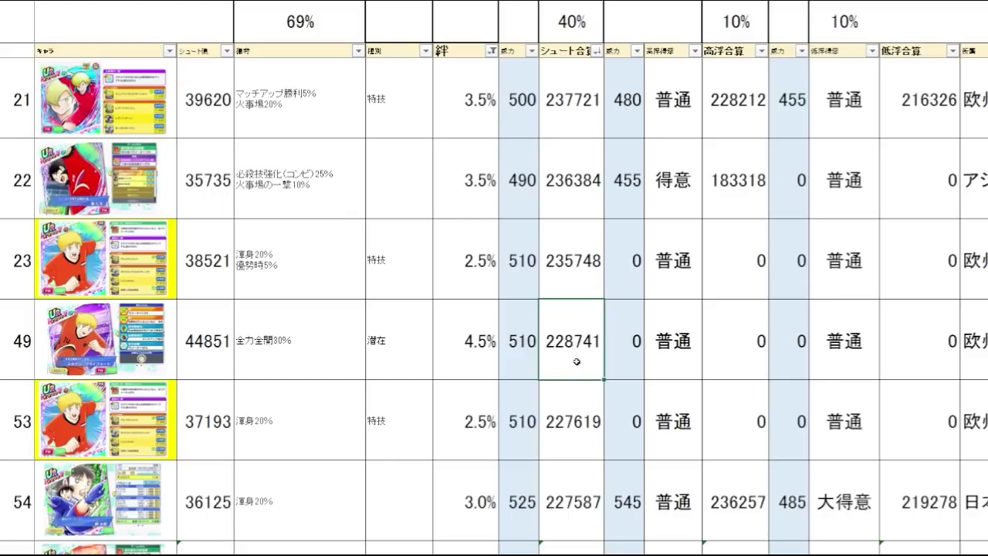
# - Highlight the rank 53 row back to its シュート値 and compare its シュート合算 value with ranks 23 and 49
pyautogui.click(581, 451)
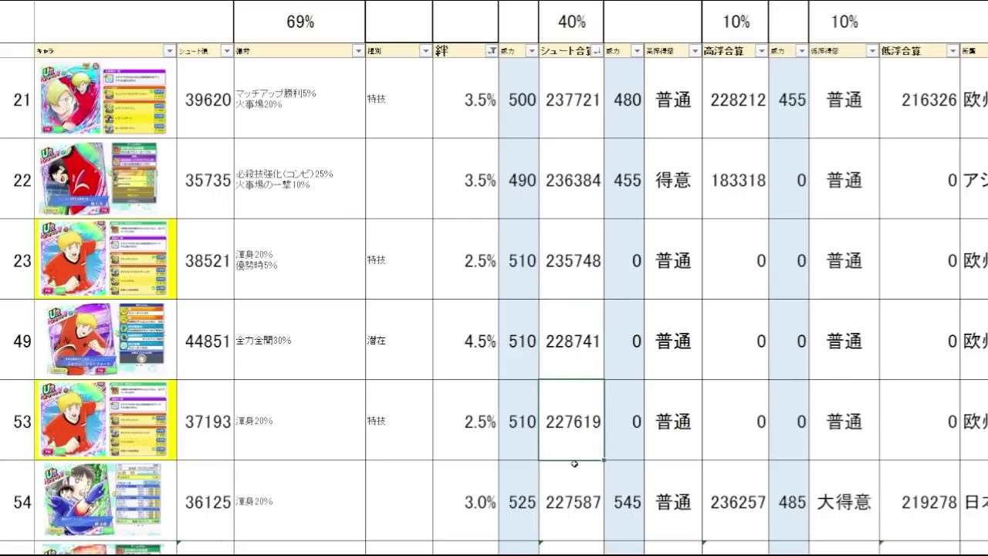
pyautogui.moveTo(574, 445); pyautogui.dragTo(202, 451)
pyautogui.click(279, 433)
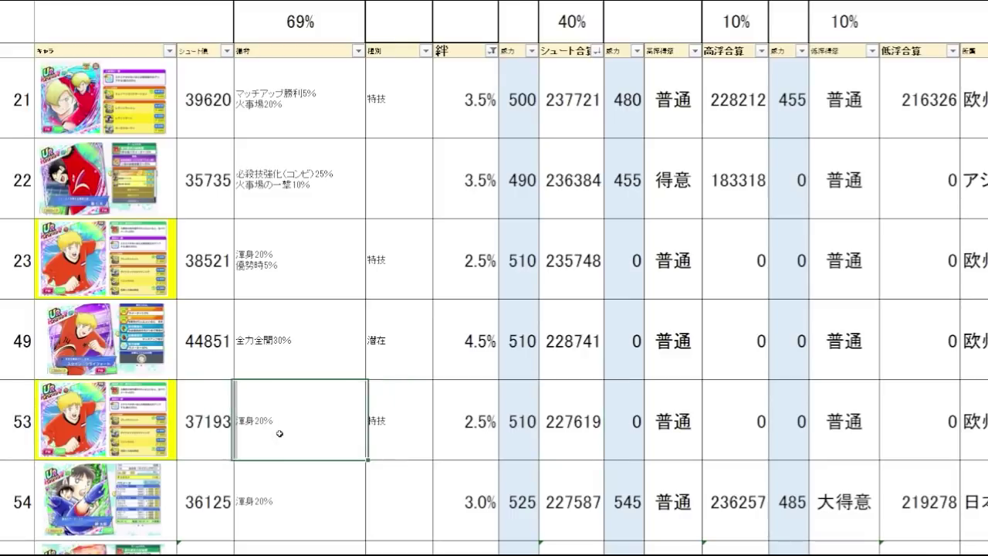
pyautogui.click(566, 441)
pyautogui.click(570, 283)
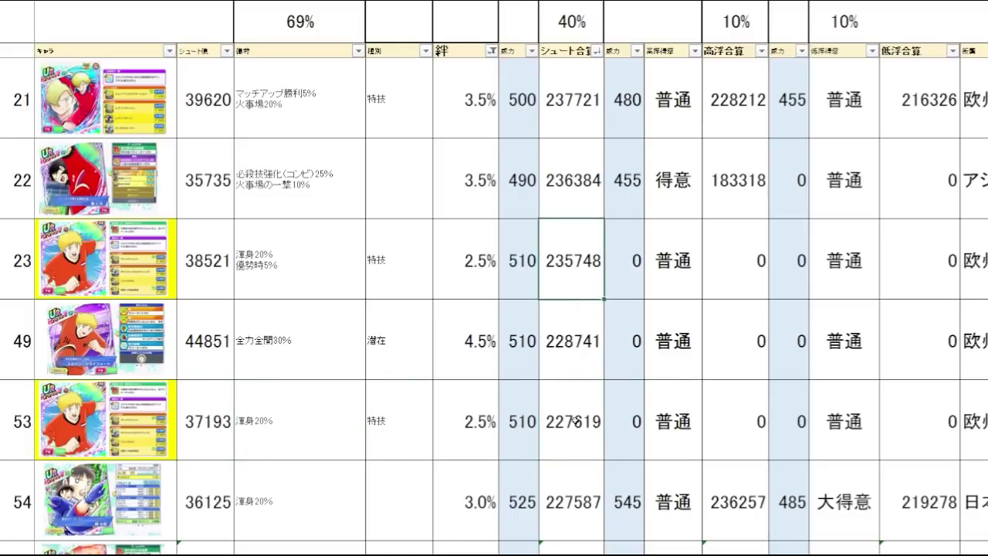
pyautogui.click(575, 418)
pyautogui.click(584, 289)
pyautogui.moveTo(569, 368); pyautogui.dragTo(565, 408)
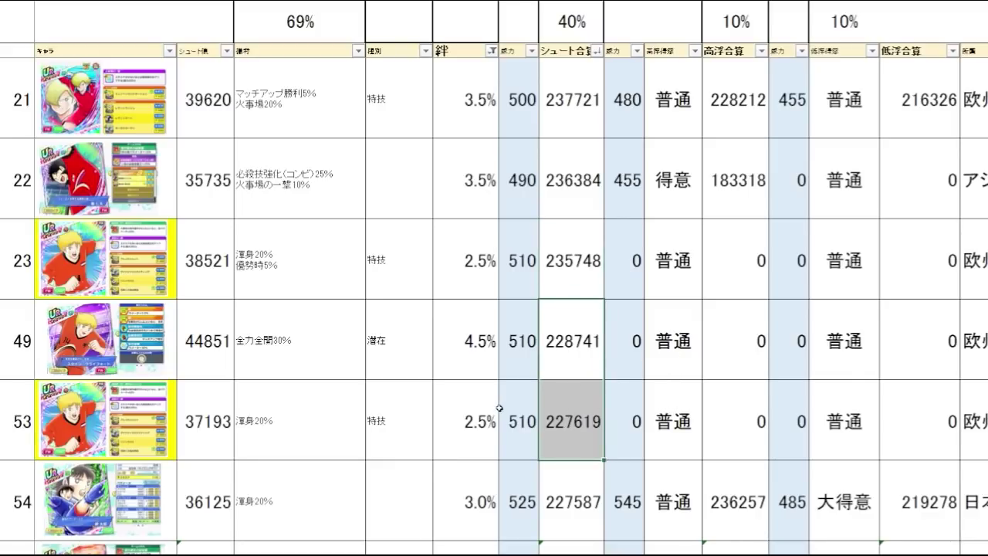
pyautogui.click(567, 409)
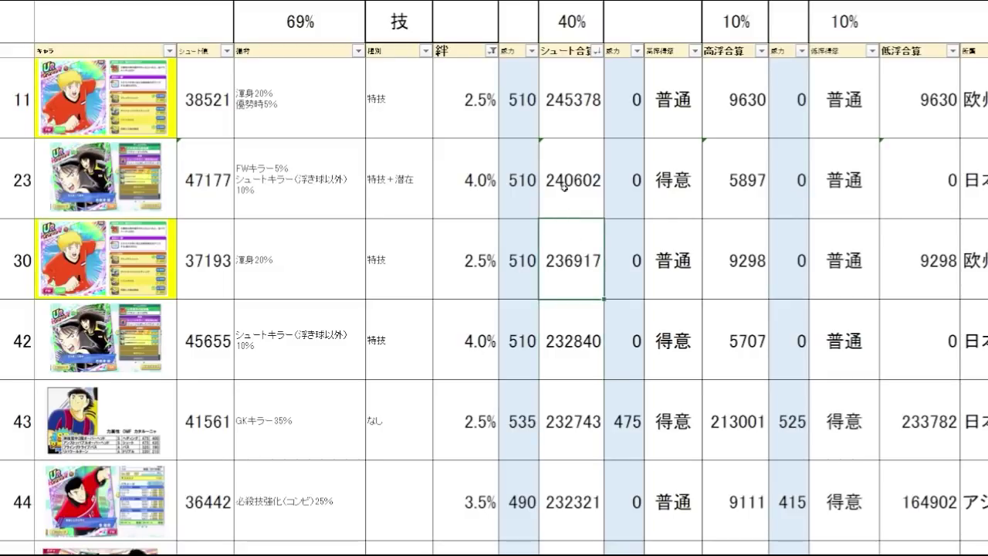
# - In the 技 ranking, highlight the rank 11 row back to its card and compare its シュート合算 value with rank 23
pyautogui.click(575, 127)
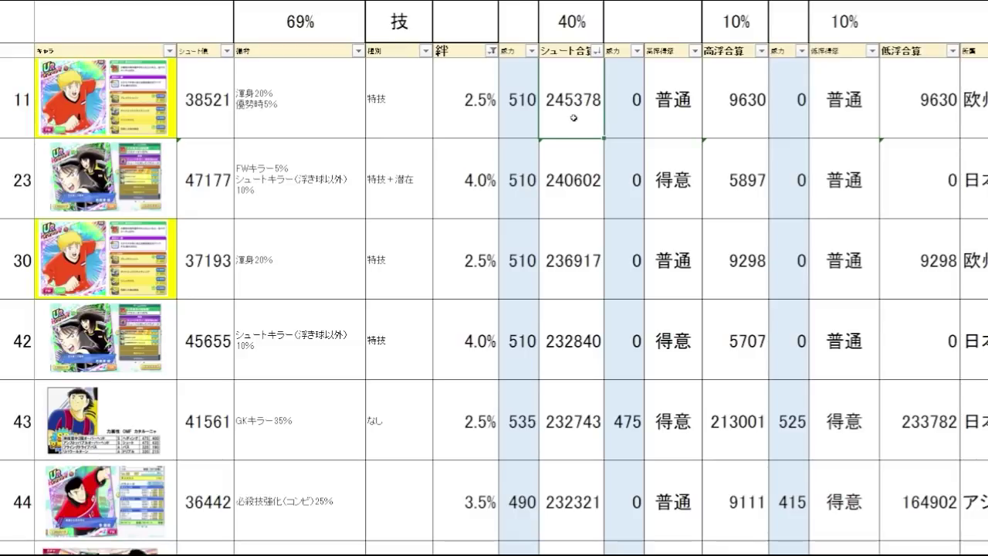
pyautogui.moveTo(564, 126); pyautogui.dragTo(177, 130)
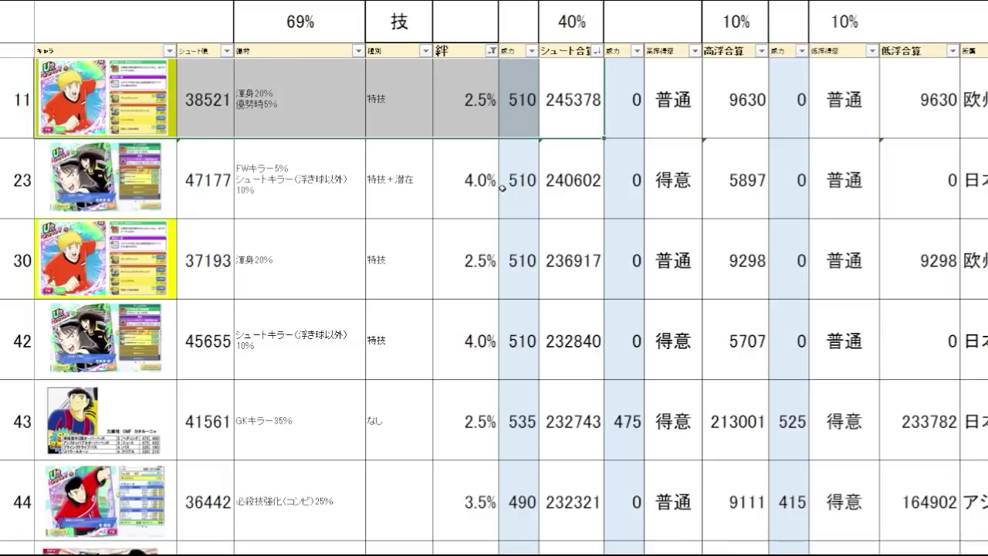
pyautogui.click(586, 212)
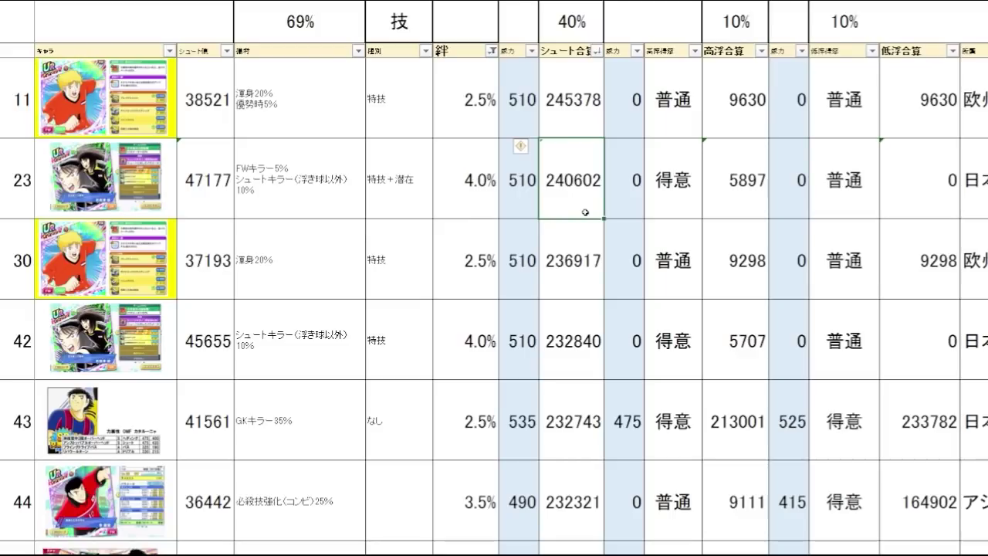
pyautogui.click(582, 129)
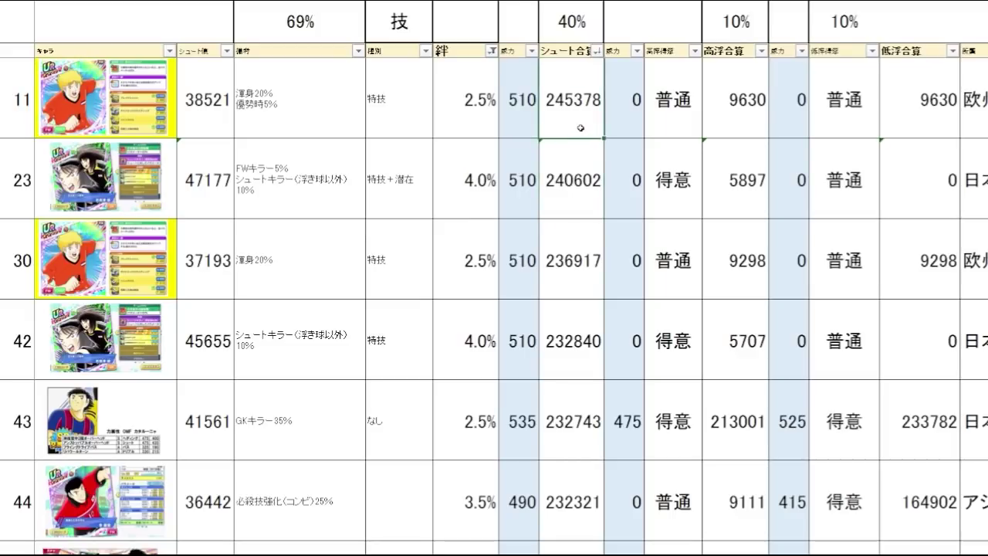
pyautogui.moveTo(581, 128); pyautogui.dragTo(580, 165)
pyautogui.click(580, 193)
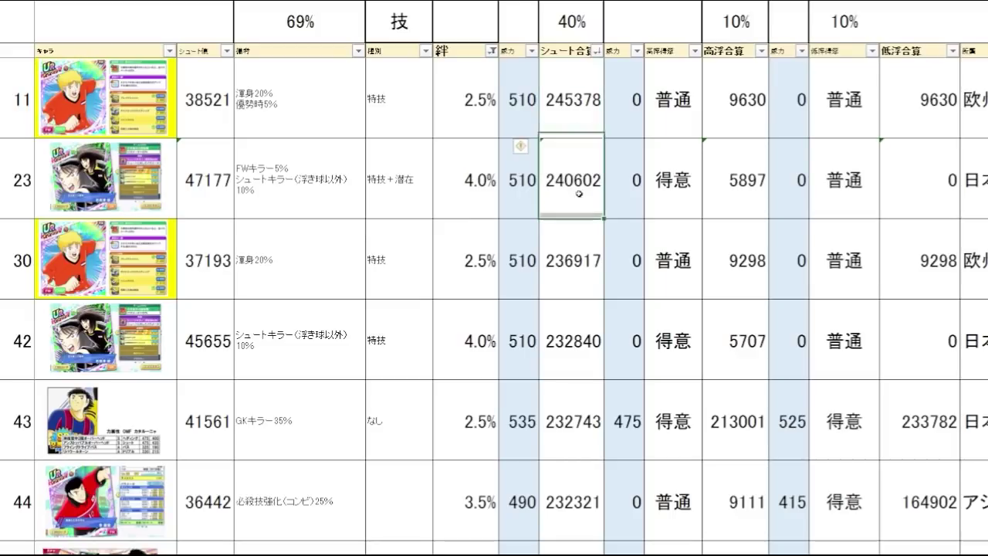
pyautogui.click(583, 124)
pyautogui.click(583, 175)
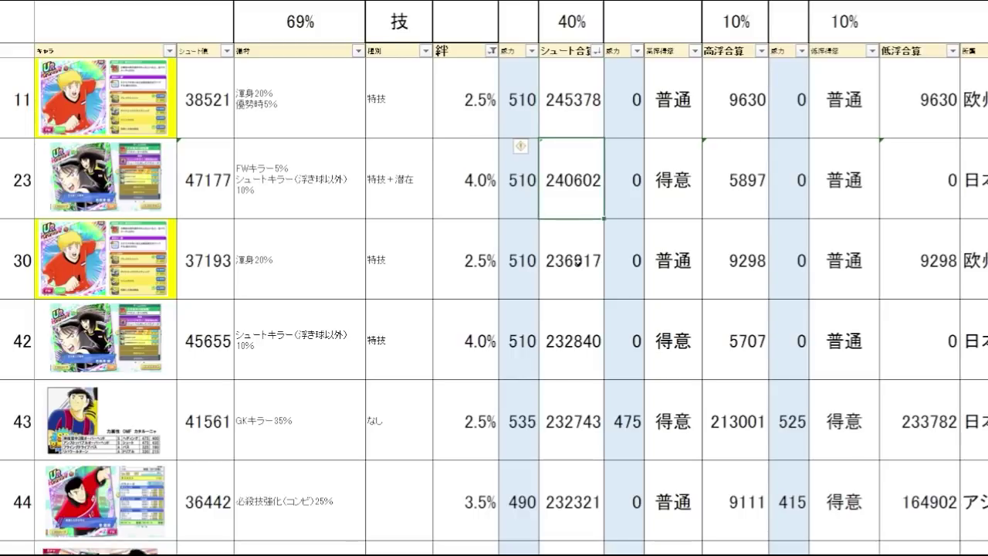
# - Highlight the 技 ranking's rank 30 row back to its card and compare its シュート合算 value with rank 42
pyautogui.moveTo(577, 263)
pyautogui.mouseDown()
pyautogui.moveTo(232, 263)
pyautogui.moveTo(161, 273)
pyautogui.mouseUp()
pyautogui.click(584, 272)
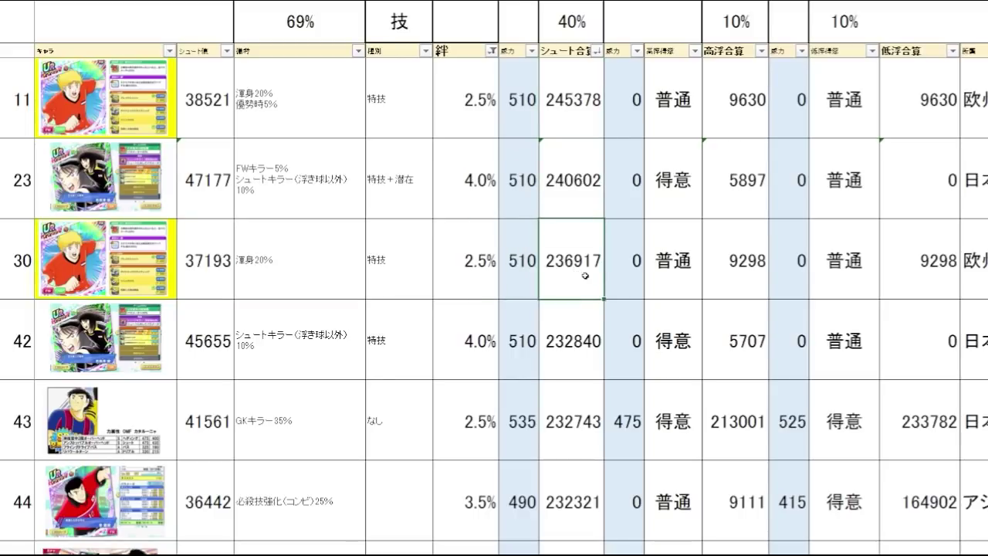
pyautogui.click(579, 364)
pyautogui.click(587, 276)
pyautogui.moveTo(590, 293); pyautogui.dragTo(157, 271)
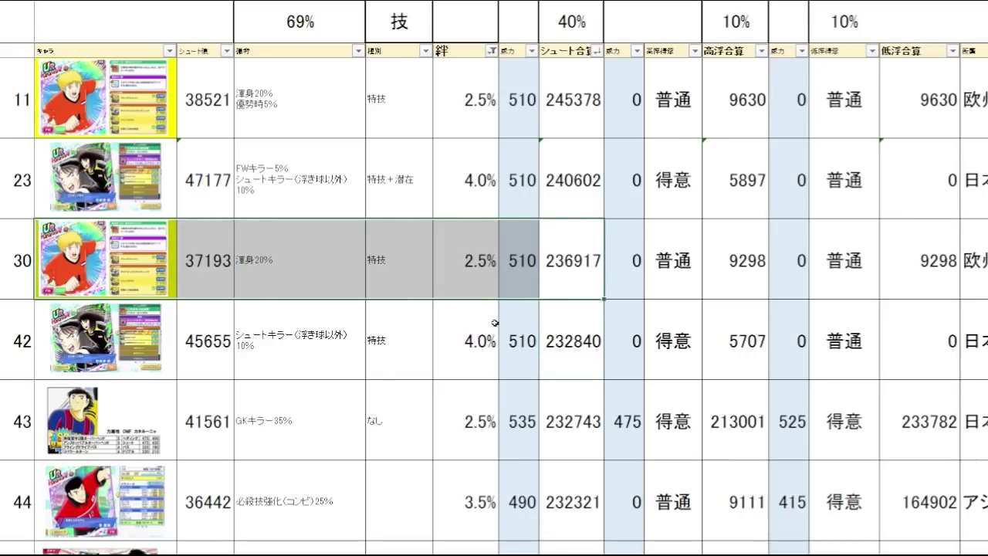
pyautogui.moveTo(582, 279); pyautogui.dragTo(581, 344)
pyautogui.click(579, 341)
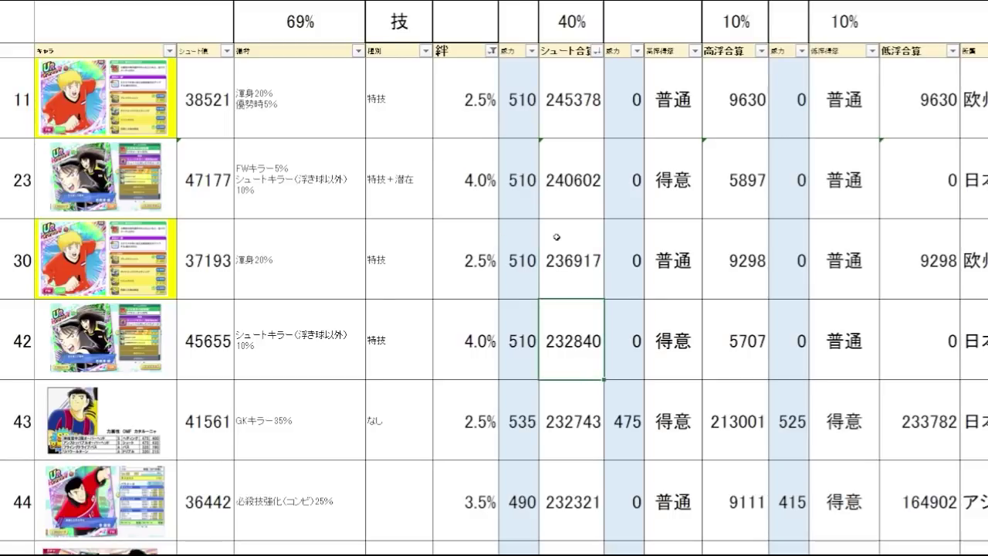
# - Highlight the rank 30 and rank 11 rows of the 技 ranking again and compare rank 30's シュート合算 value with rank 23
pyautogui.moveTo(569, 262); pyautogui.dragTo(171, 282)
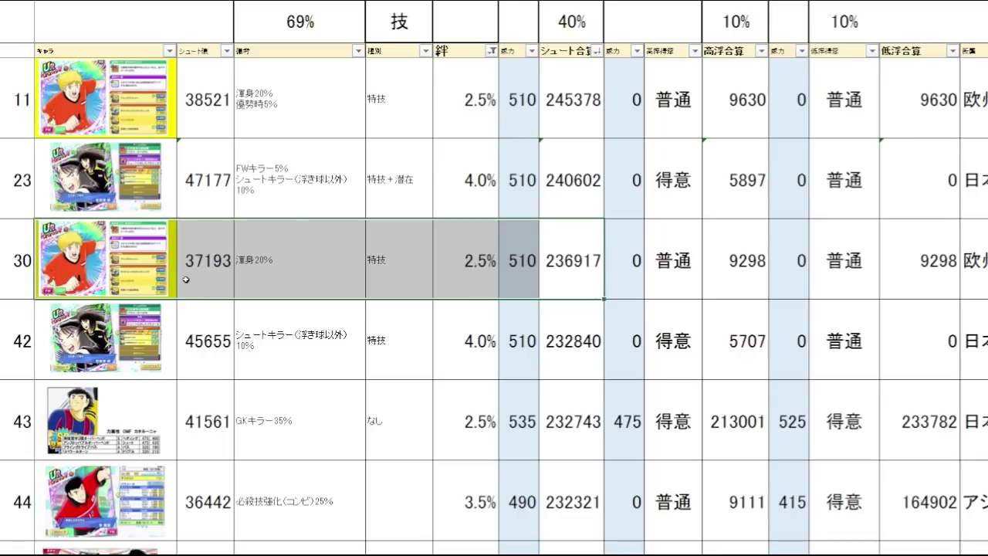
pyautogui.moveTo(587, 116); pyautogui.dragTo(204, 117)
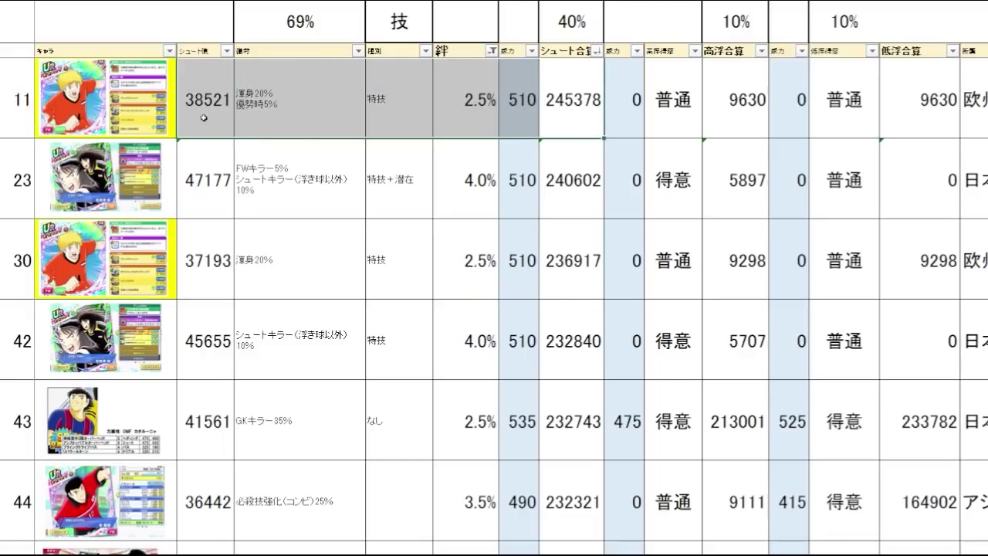
pyautogui.click(563, 270)
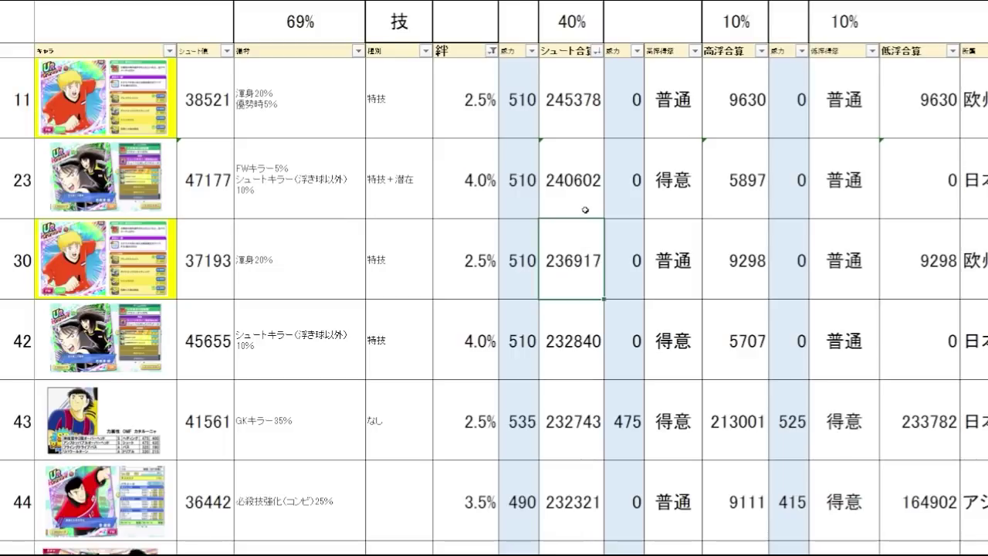
pyautogui.moveTo(580, 179); pyautogui.dragTo(584, 221)
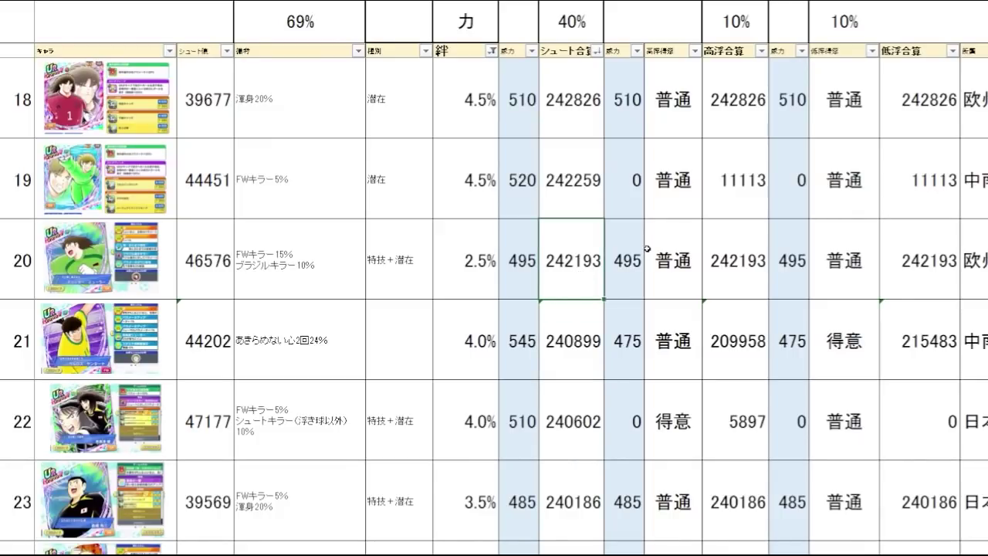
# - In the 力 ranking, check the rank 19 row and look through the シュート合算 values down to rank 29
pyautogui.click(577, 206)
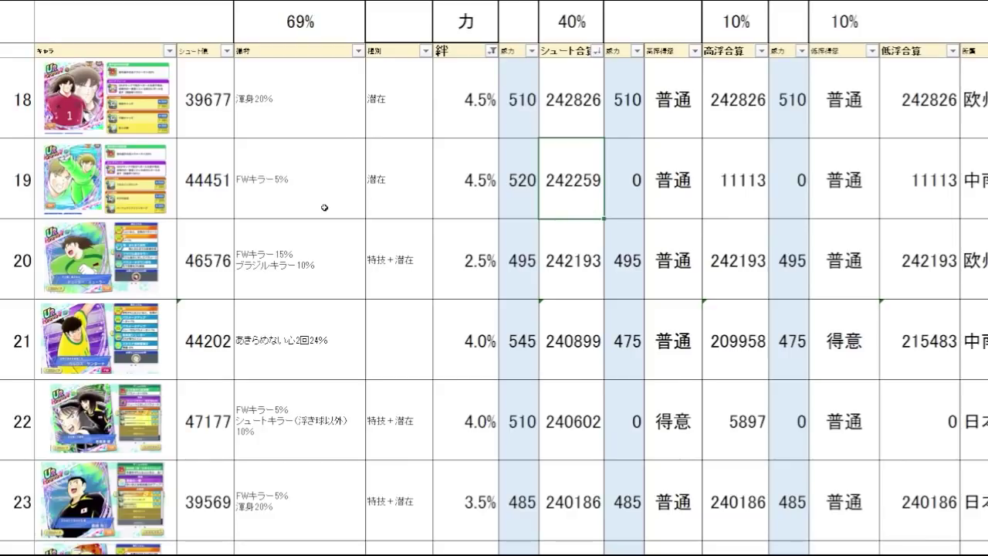
pyautogui.moveTo(324, 209); pyautogui.dragTo(379, 208)
pyautogui.click(550, 203)
pyautogui.scroll(-2, 589, 196)
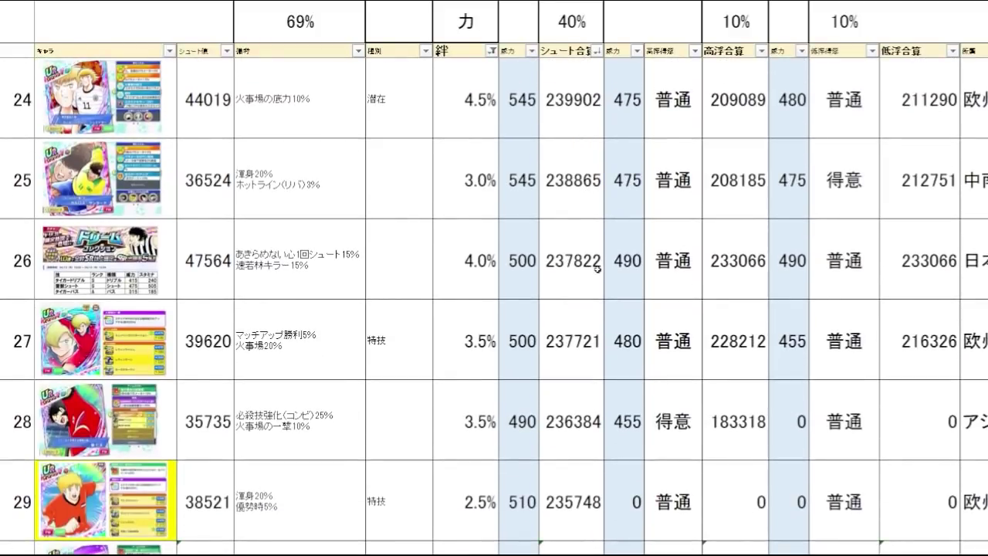
pyautogui.scroll(-1, 597, 261)
pyautogui.moveTo(585, 285)
pyautogui.mouseDown()
pyautogui.moveTo(315, 279)
pyautogui.moveTo(593, 284)
pyautogui.mouseUp()
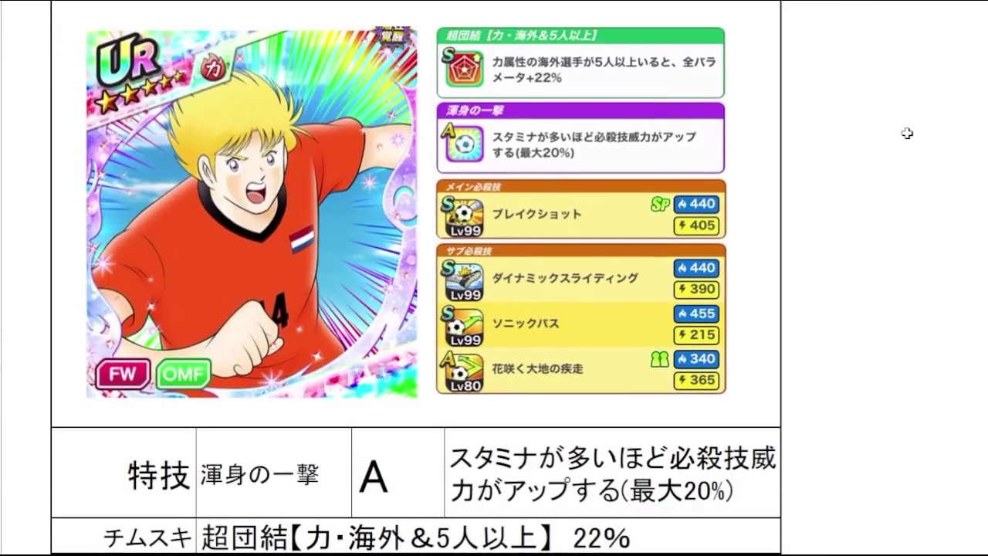
# - Examine the card of the blond FW/OMF character, including its 渾身の一撃 skill and main and sub 必殺技
pyautogui.click(912, 133)
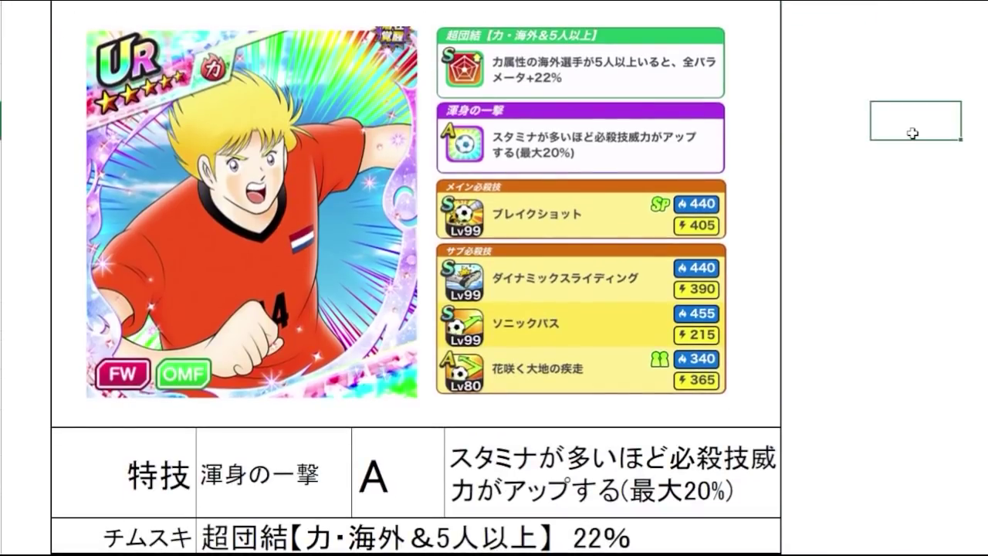
pyautogui.click(888, 257)
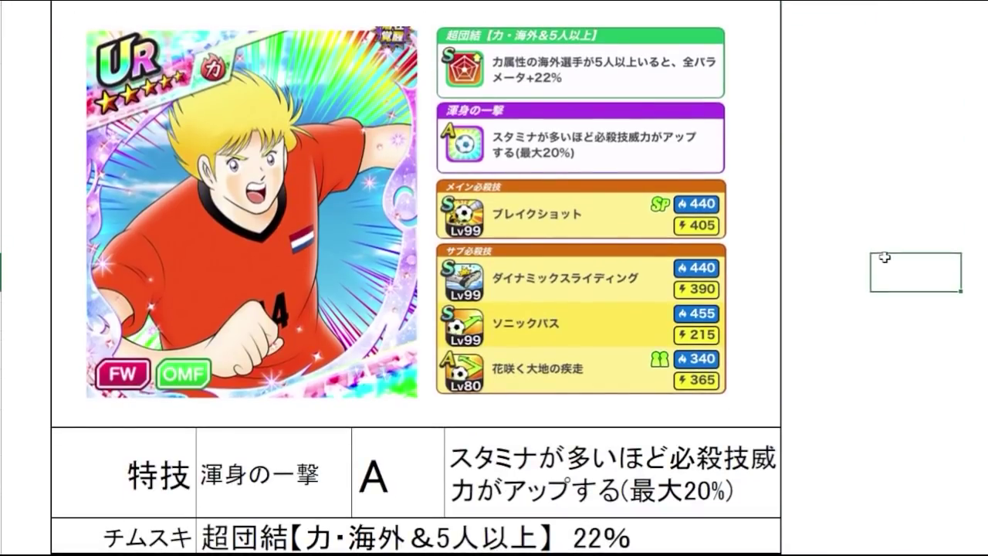
pyautogui.click(810, 296)
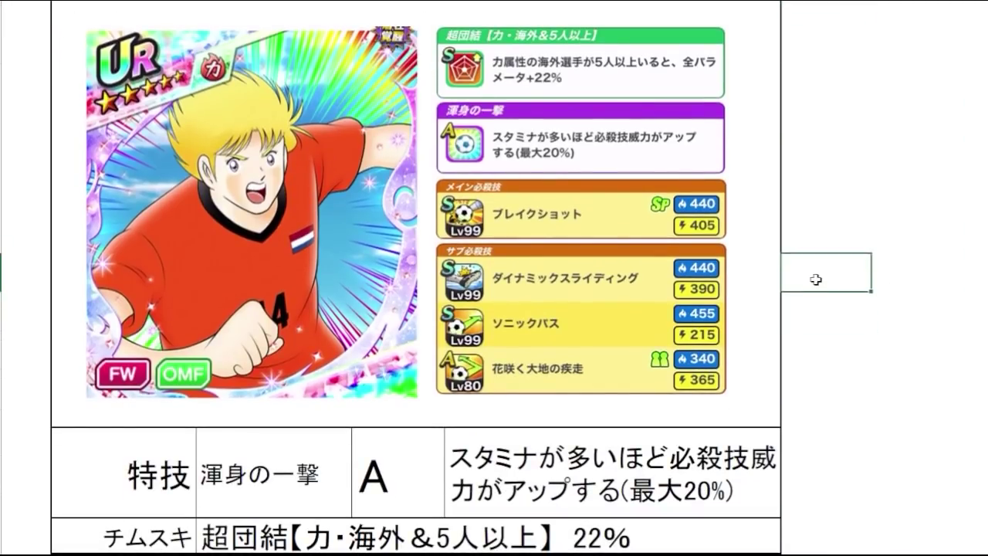
pyautogui.click(822, 322)
pyautogui.click(822, 347)
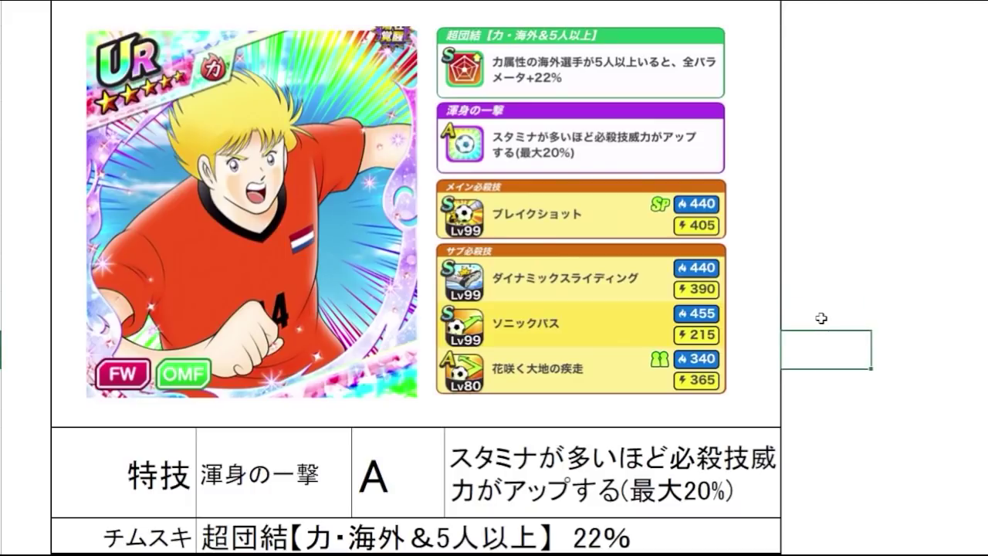
pyautogui.click(821, 318)
pyautogui.click(821, 275)
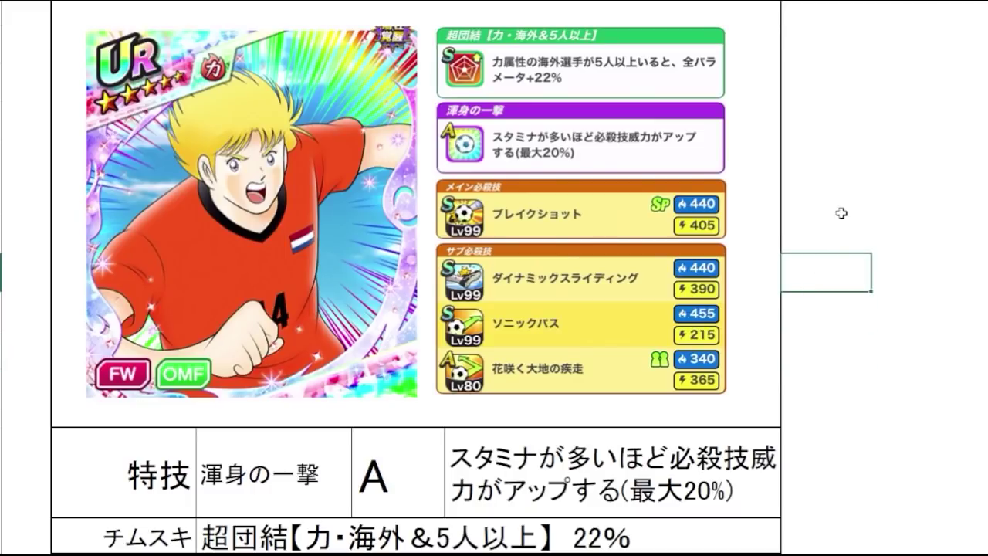
pyautogui.click(845, 213)
# - Review the character's 特技, チムスキ and 潜在 skills, highlighting the two 絆 effect descriptions
pyautogui.scroll(-5, 869, 120)
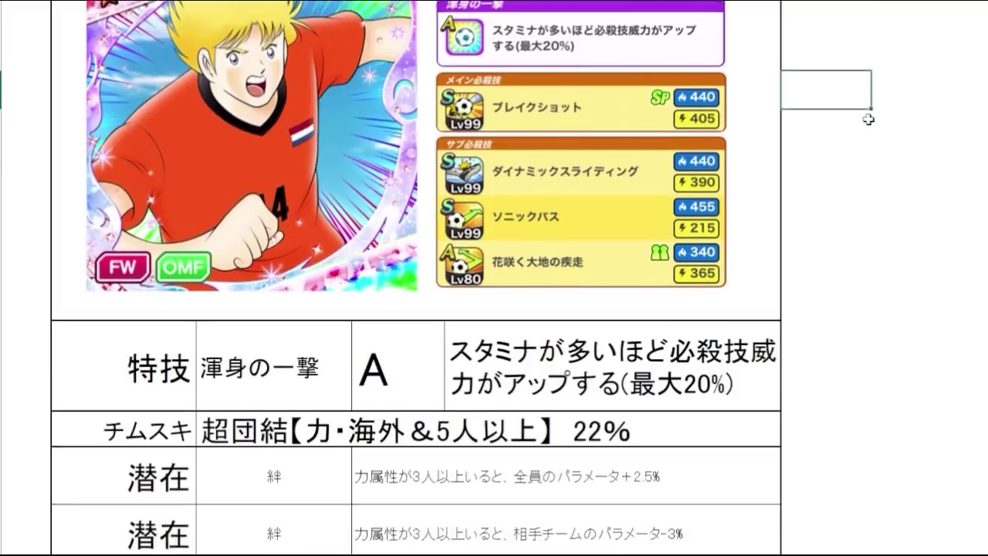
pyautogui.click(717, 306)
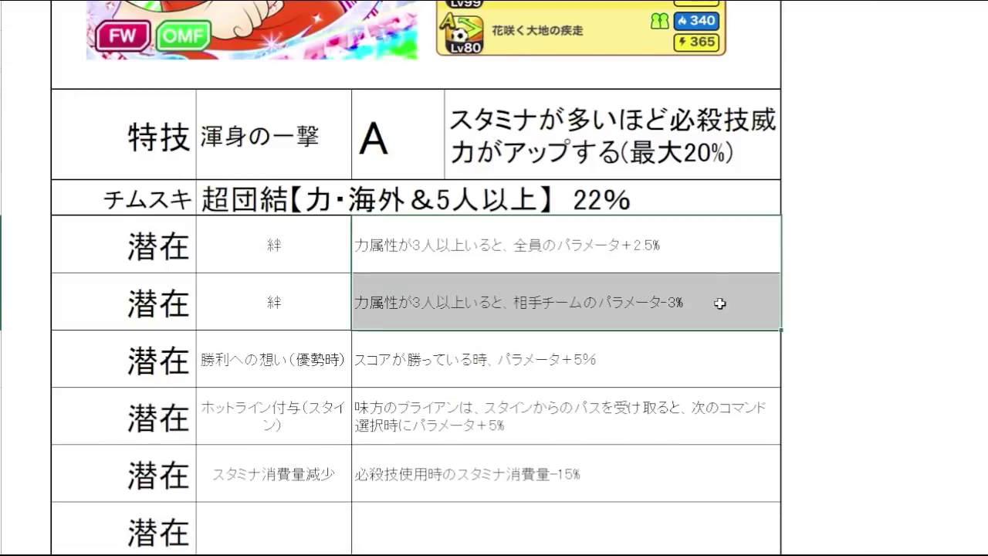
pyautogui.click(852, 289)
pyautogui.scroll(2, 888, 291)
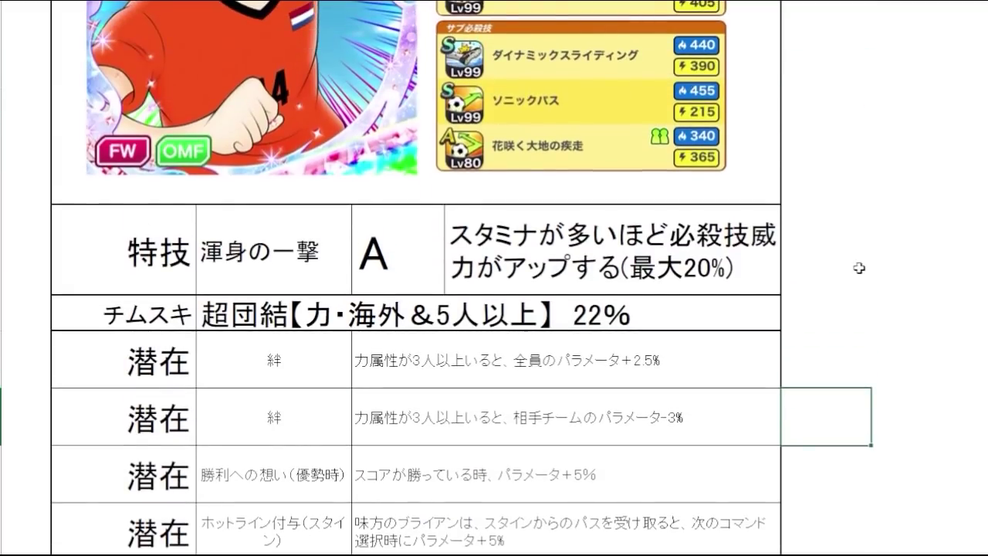
# - Go over the 特技 row for 渾身の一撃, from its name to its effect description
pyautogui.click(860, 268)
pyautogui.moveTo(860, 268); pyautogui.dragTo(278, 262)
pyautogui.moveTo(717, 268); pyautogui.dragTo(866, 267)
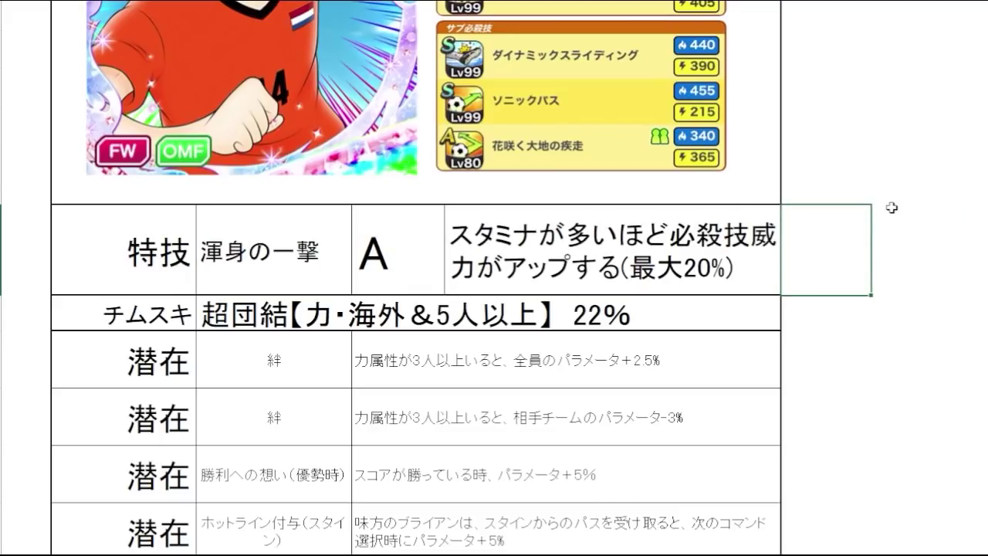
# - Review the チムスキ row and the 潜在 rows down to スタミナ消費量減少, returning to 勝利への想い(優勢時)
pyautogui.scroll(-1, 893, 120)
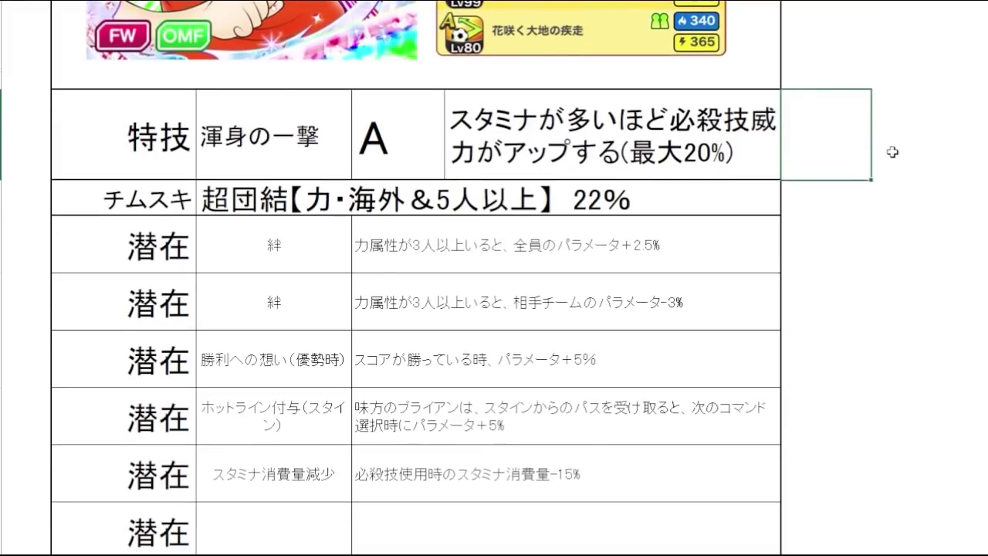
pyautogui.click(824, 204)
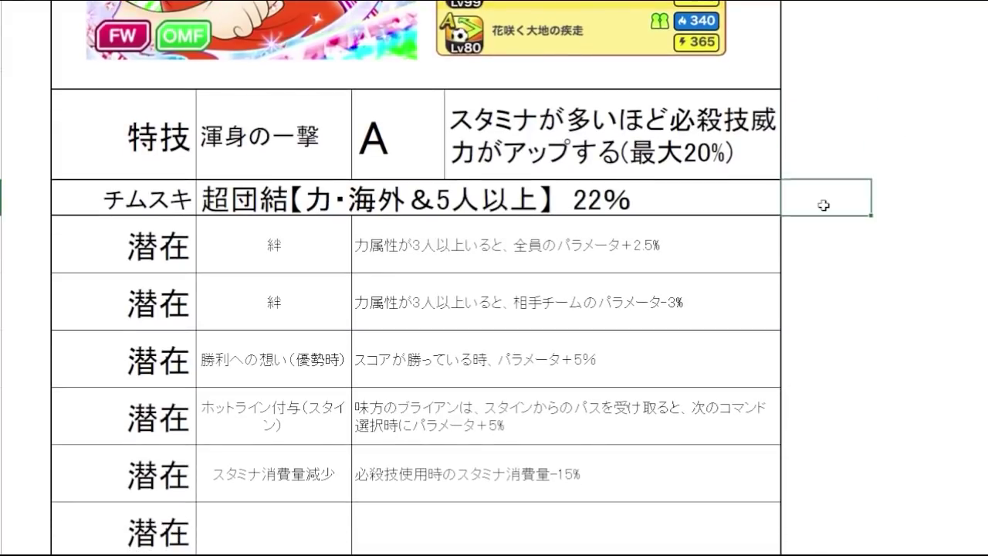
pyautogui.click(820, 245)
pyautogui.click(813, 369)
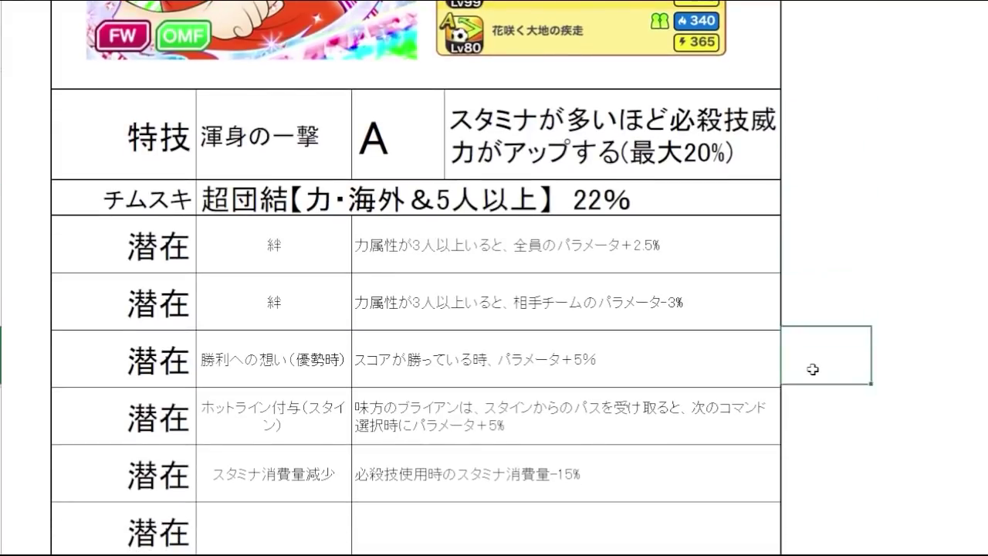
pyautogui.click(819, 419)
pyautogui.click(816, 465)
pyautogui.click(816, 431)
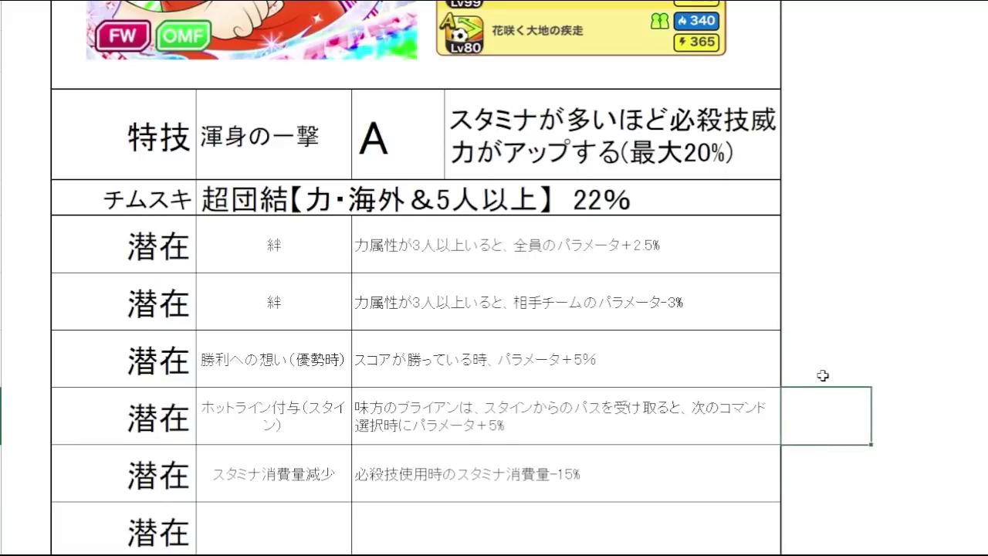
pyautogui.click(824, 372)
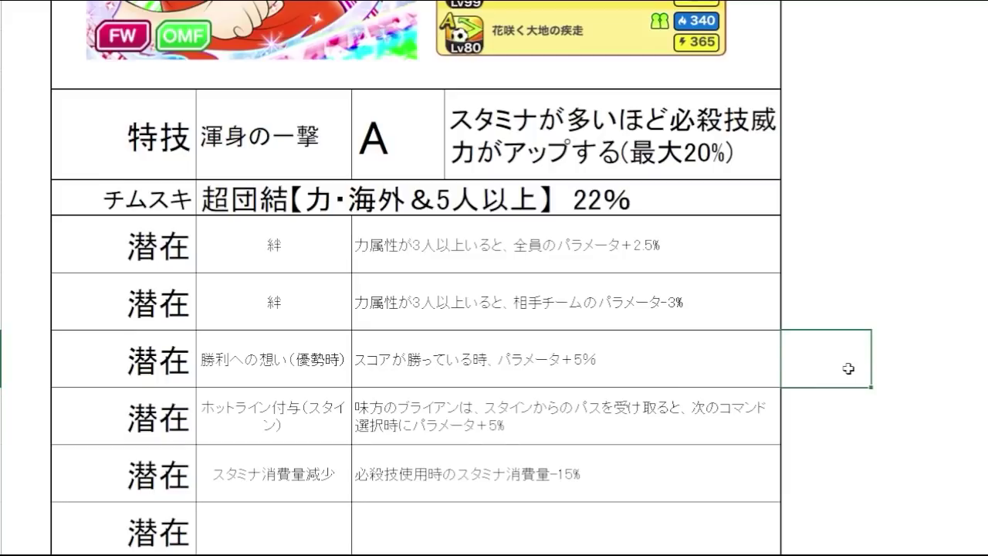
# - Highlight the 渾身の一撃 effect description again and recheck the ホットライン付与 row
pyautogui.click(614, 137)
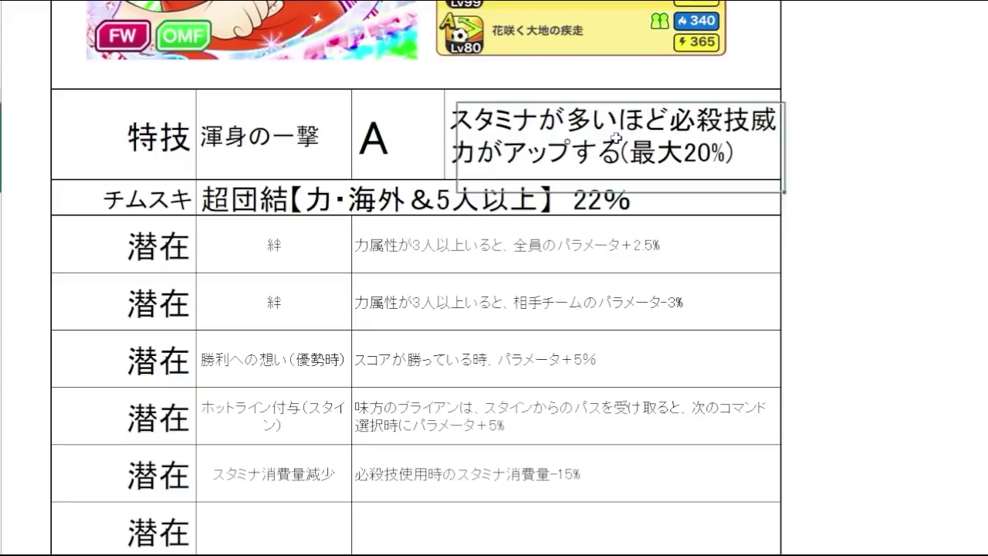
pyautogui.click(830, 436)
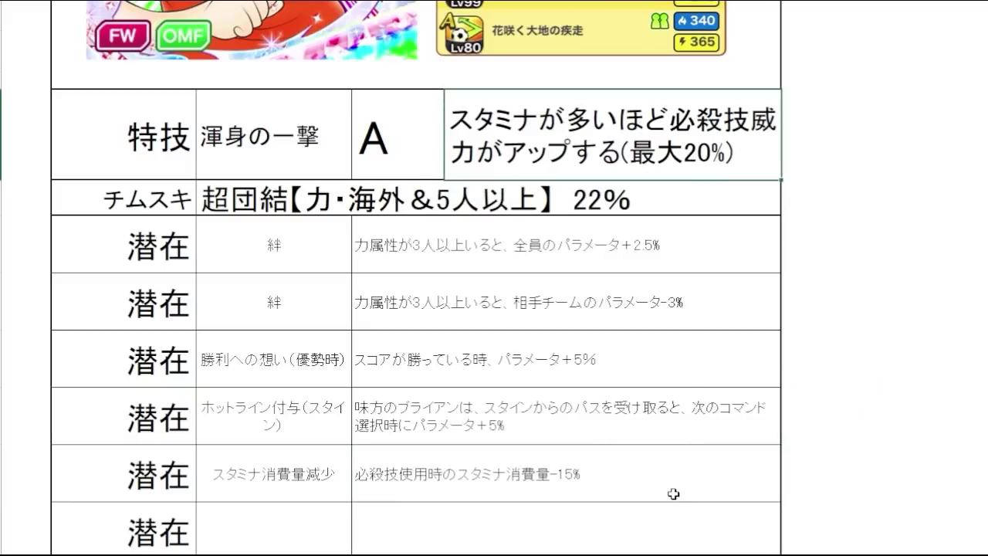
pyautogui.click(915, 477)
pyautogui.click(867, 428)
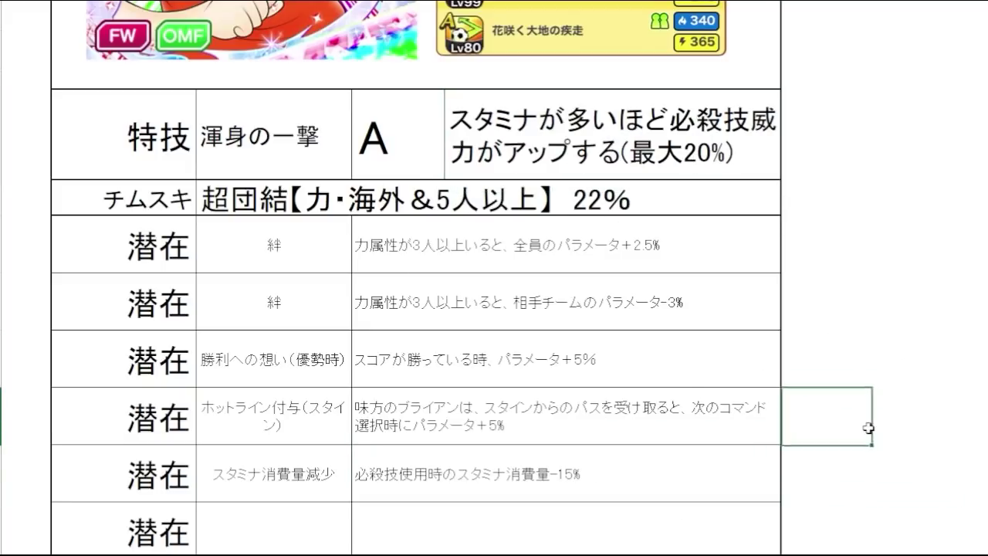